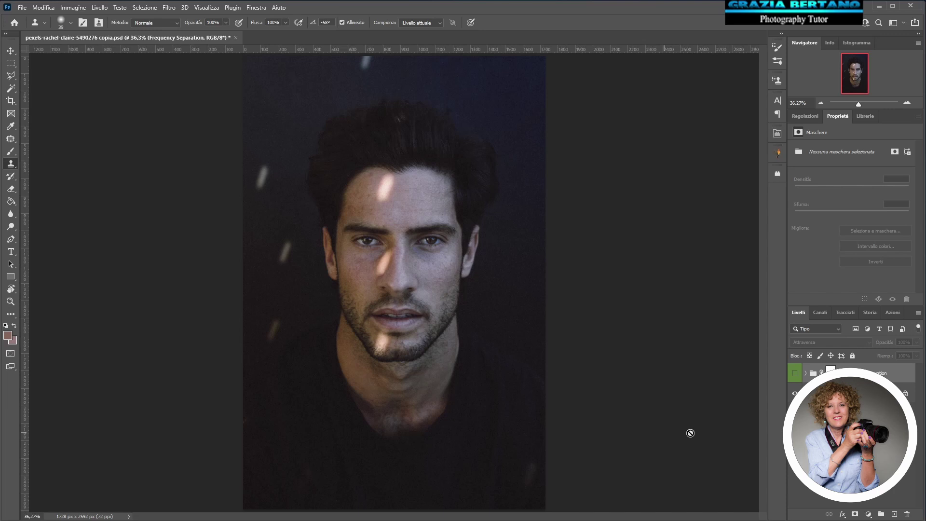
Step: Zoom in on the face and toggle the Frequency Separation group to compare before and after
{"action": "left_click", "coordinate": [907, 103]}
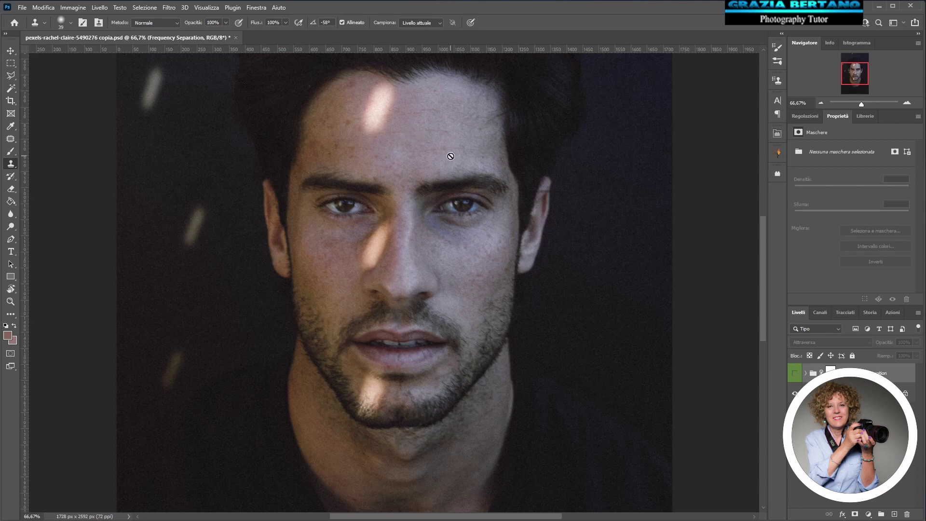
{"action": "left_click", "coordinate": [794, 376]}
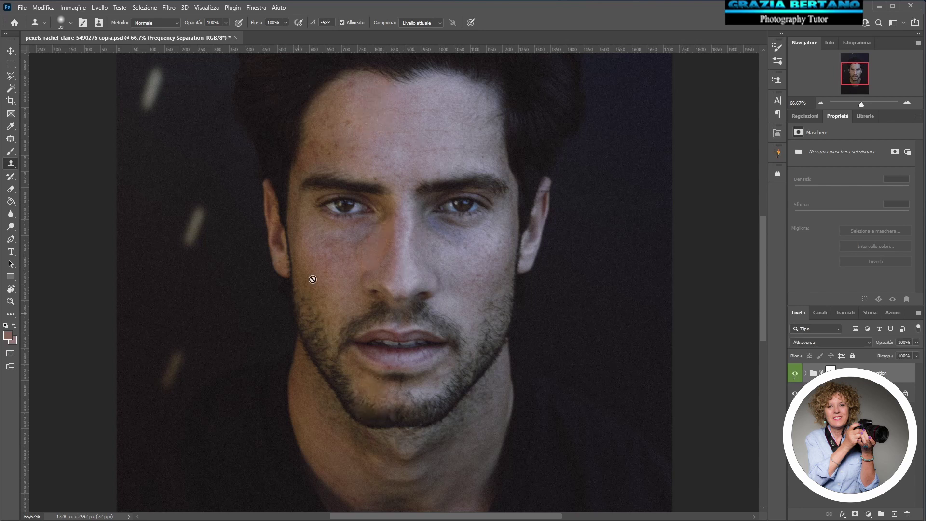
{"action": "left_click", "coordinate": [795, 375]}
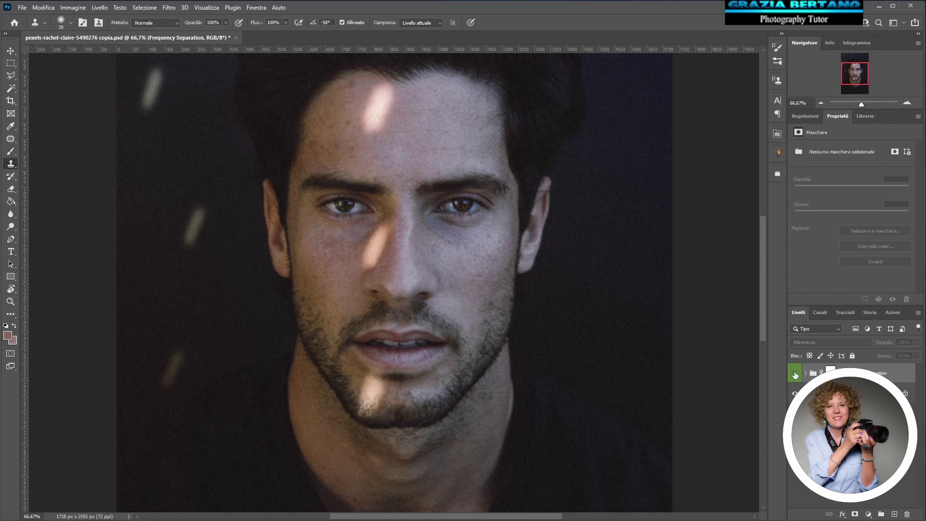
{"action": "left_click", "coordinate": [795, 374]}
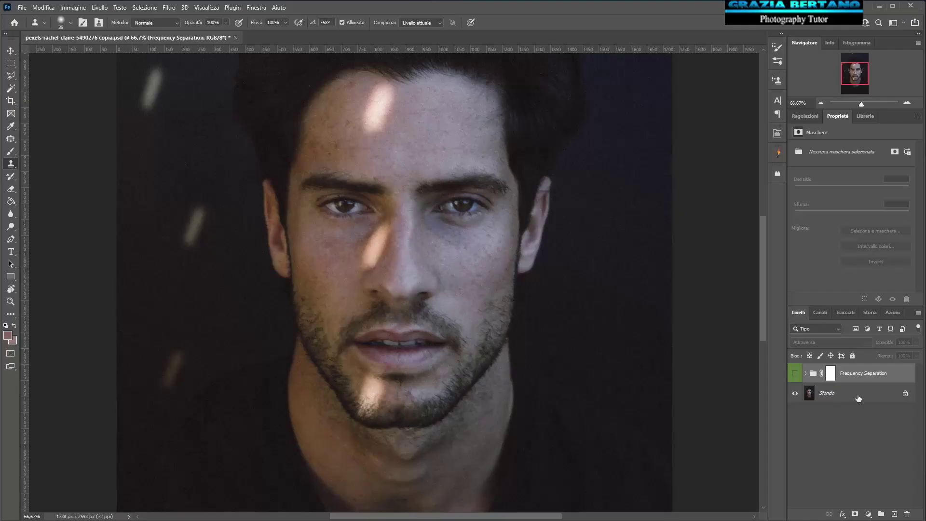
Step: Select the original Sfondo background layer
{"action": "left_click", "coordinate": [855, 398]}
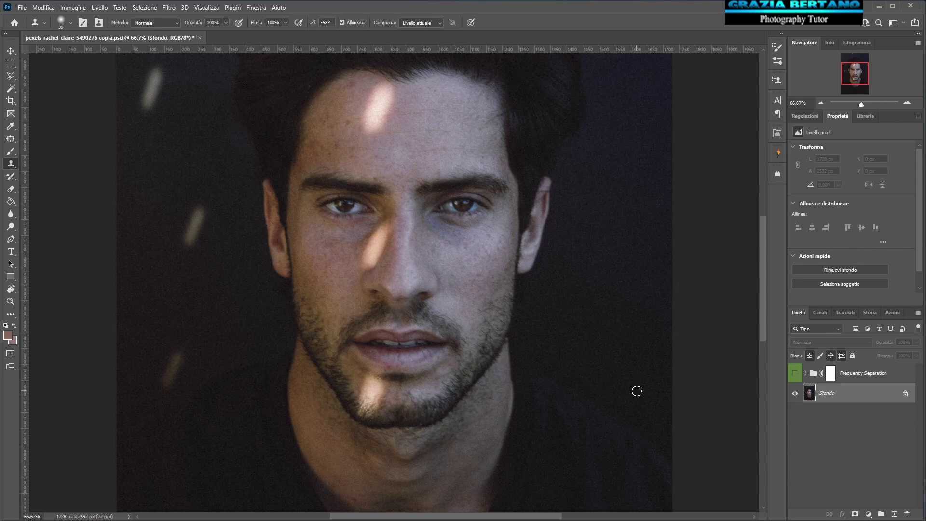
{"action": "left_click", "coordinate": [795, 373]}
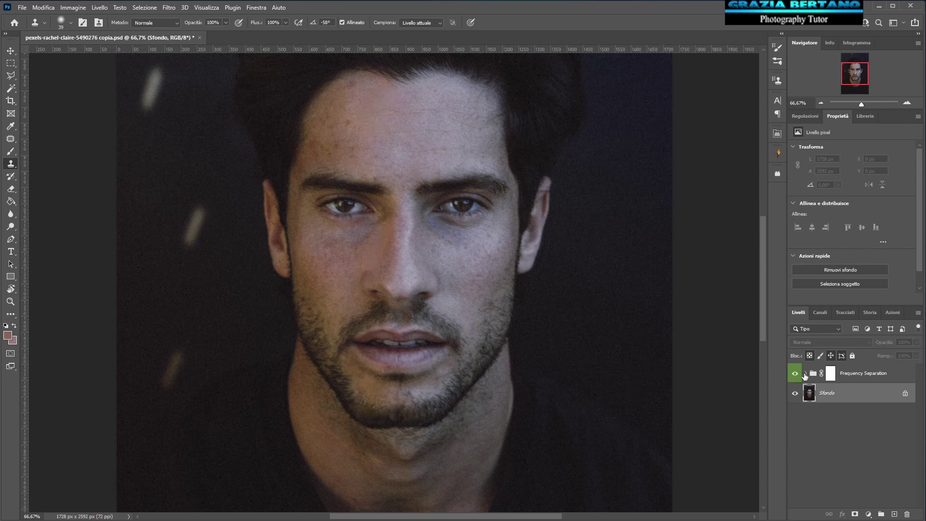
{"action": "left_click", "coordinate": [794, 412]}
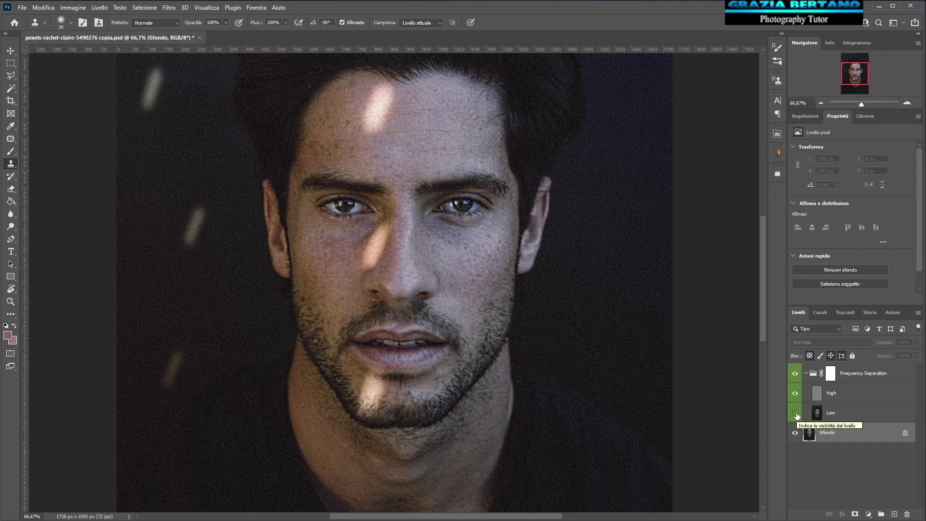
{"action": "left_click", "coordinate": [795, 393]}
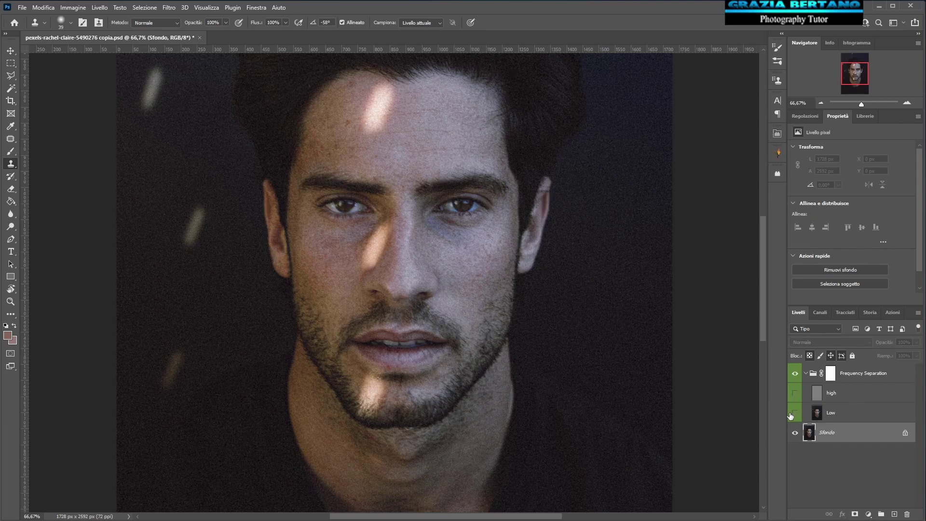
{"action": "left_click", "coordinate": [795, 413]}
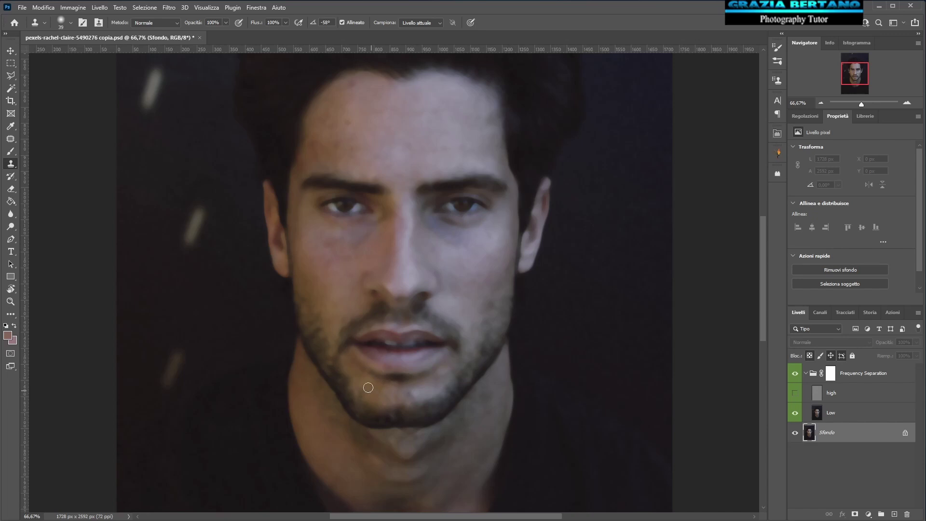
{"action": "left_click", "coordinate": [795, 393]}
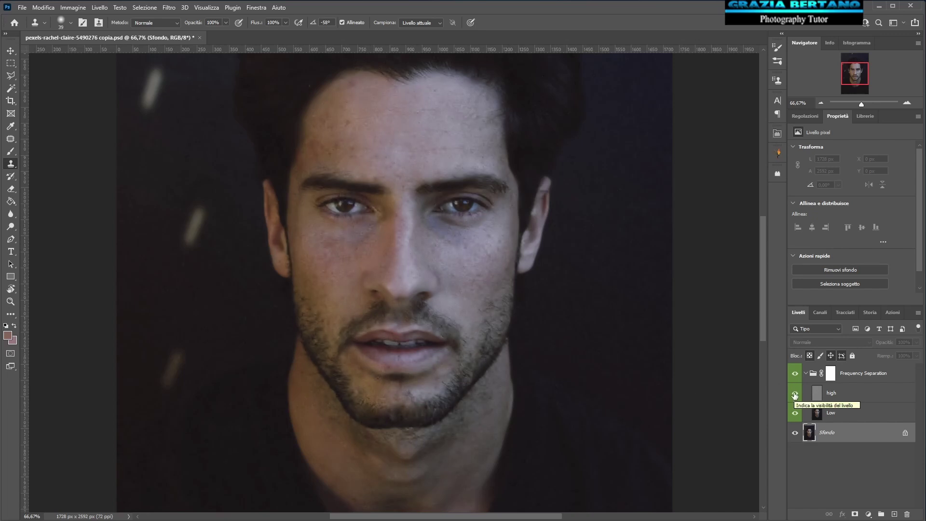
{"action": "left_click", "coordinate": [794, 394]}
{"action": "left_click", "coordinate": [806, 374]}
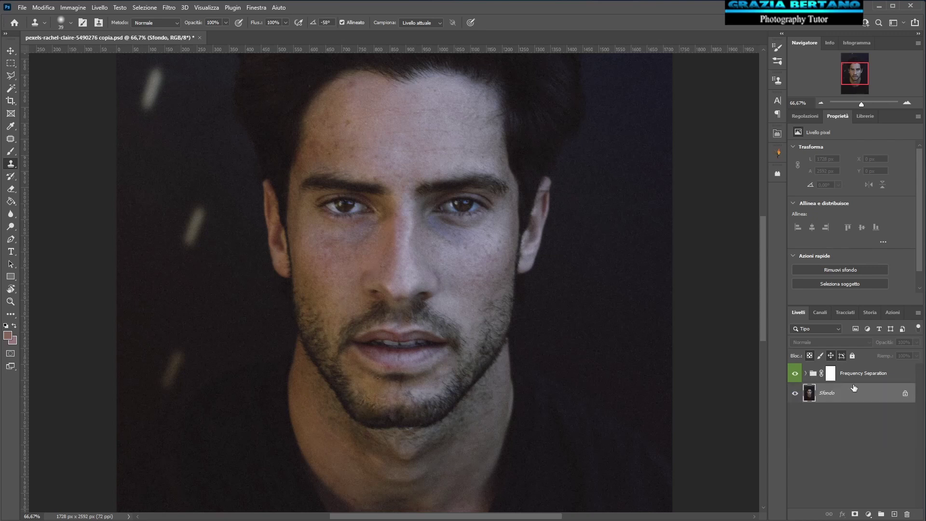
{"action": "left_click", "coordinate": [795, 373]}
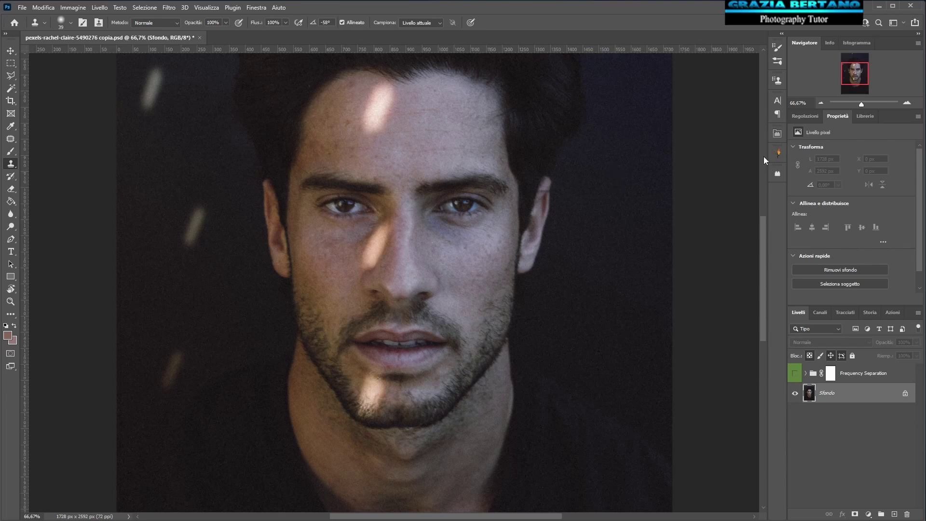
Step: Open the Retouch Pro panel from Finestra > Estensioni (precedenti) and switch it to Italian
{"action": "left_click", "coordinate": [777, 133]}
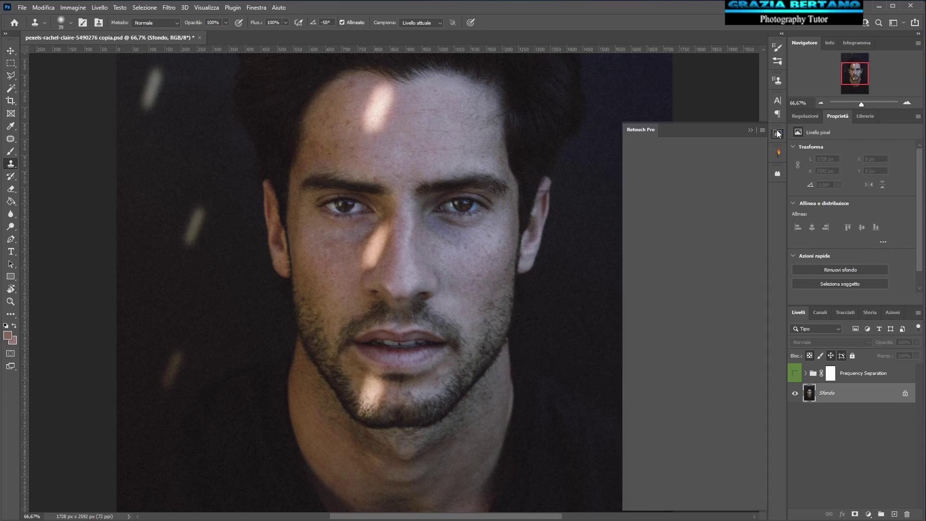
{"action": "left_click", "coordinate": [256, 7]}
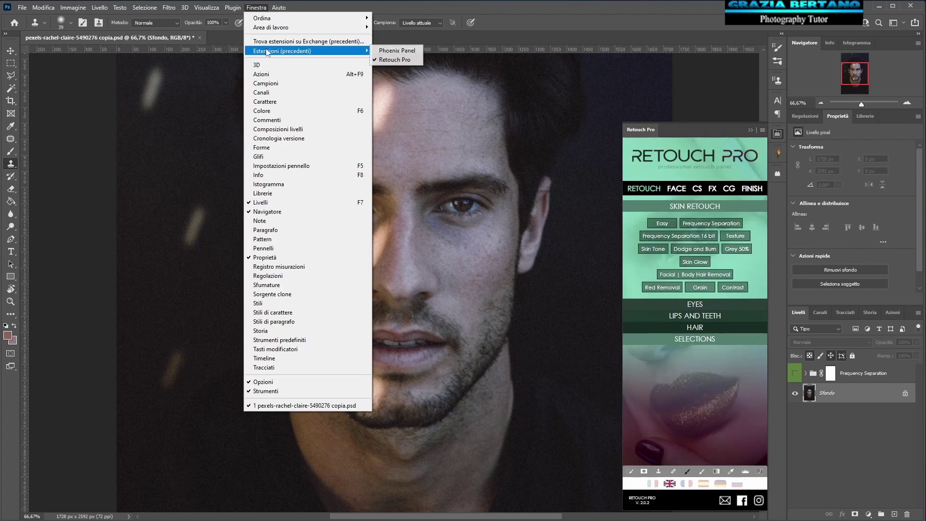
{"action": "mouse_move", "coordinate": [283, 50]}
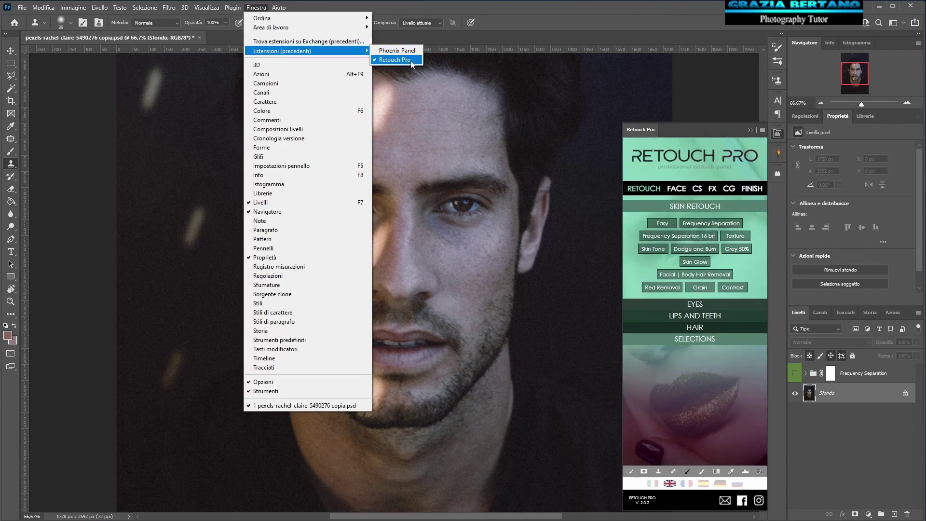
{"action": "left_click", "coordinate": [721, 128]}
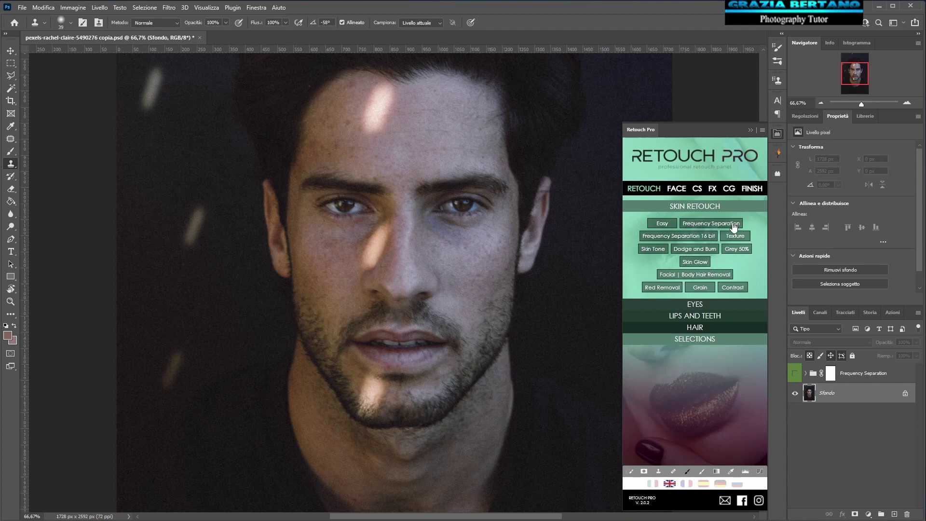
{"action": "left_click", "coordinate": [652, 484]}
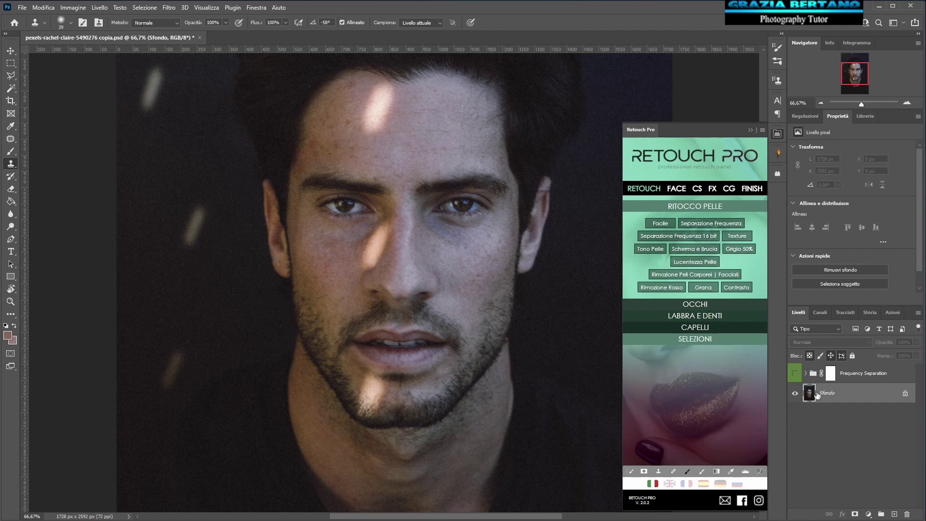
Step: Build a new Frequency Separation group with Separazione Frequenza, then close Retouch Pro
{"action": "left_click", "coordinate": [804, 372]}
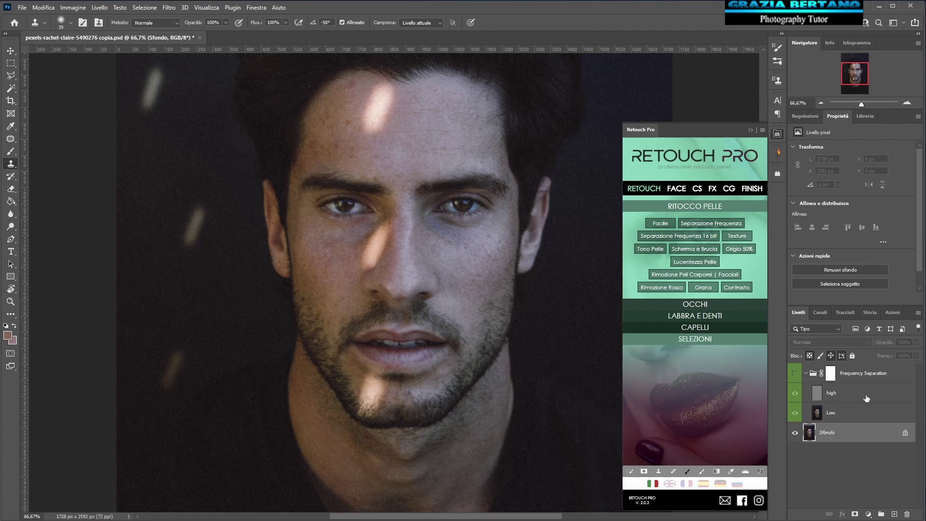
{"action": "left_click", "coordinate": [804, 373]}
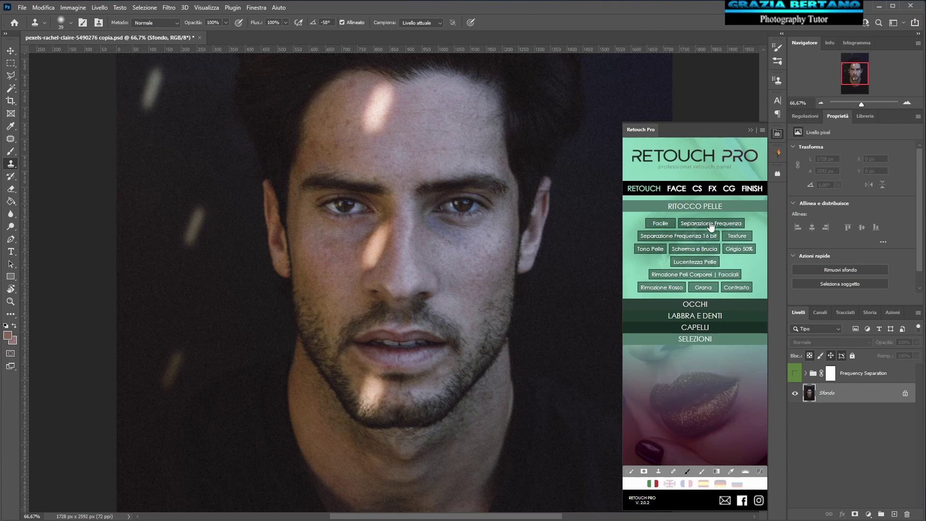
{"action": "left_click", "coordinate": [710, 225]}
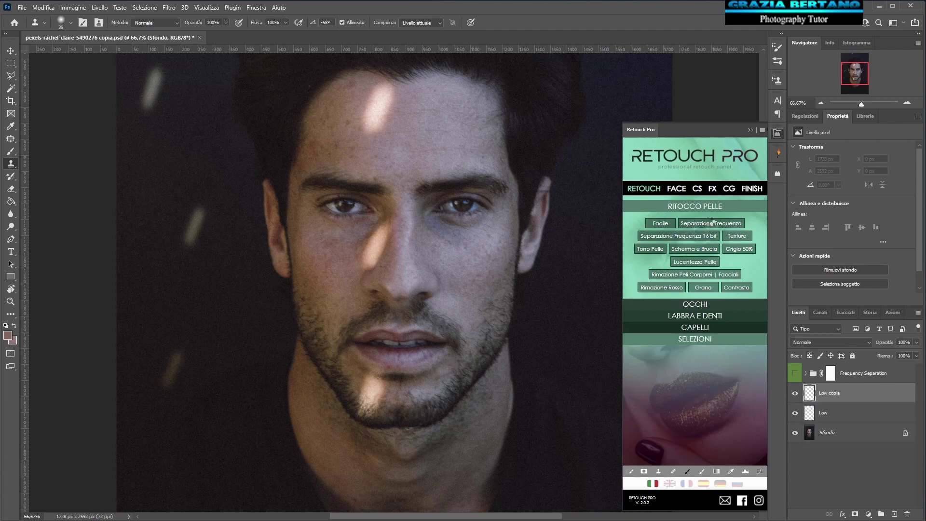
{"action": "left_click", "coordinate": [750, 129]}
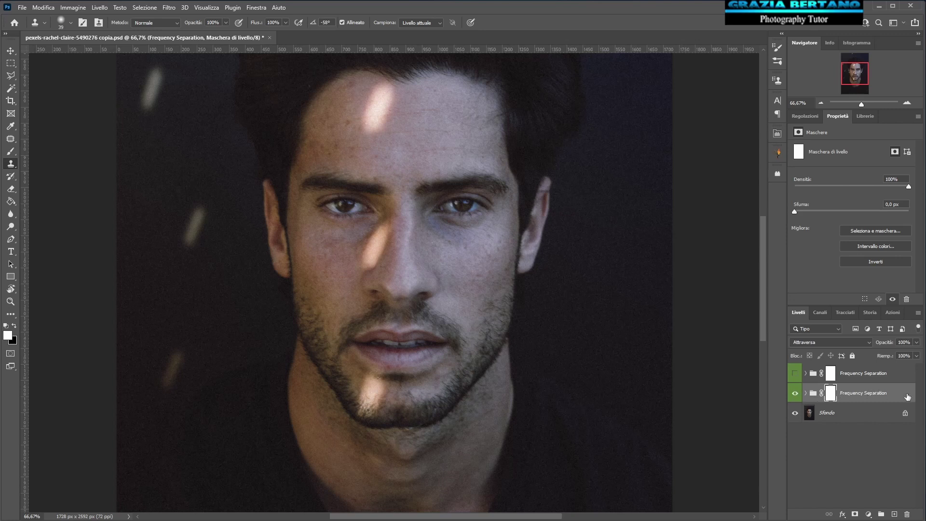
Step: Duplicate the new group's Low layer as Low copia and hide the high layer
{"action": "left_click", "coordinate": [804, 392]}
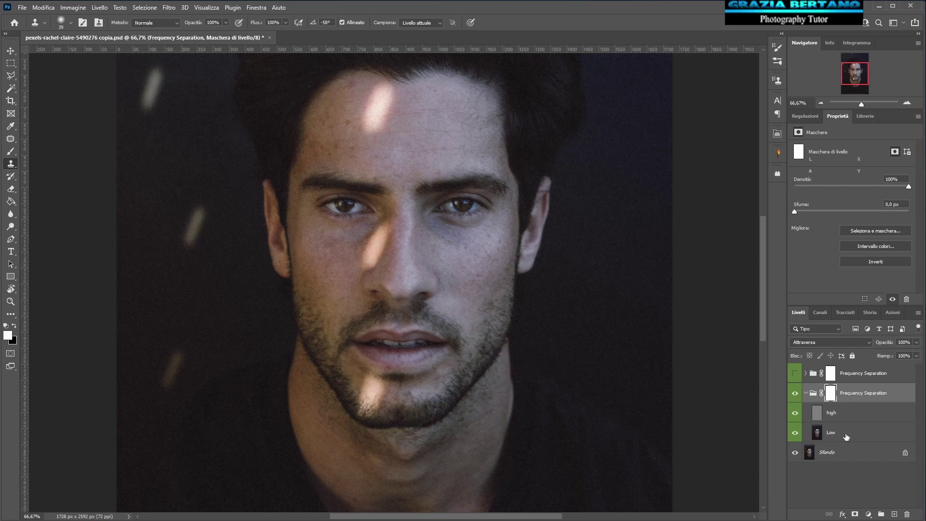
{"action": "left_click", "coordinate": [846, 436]}
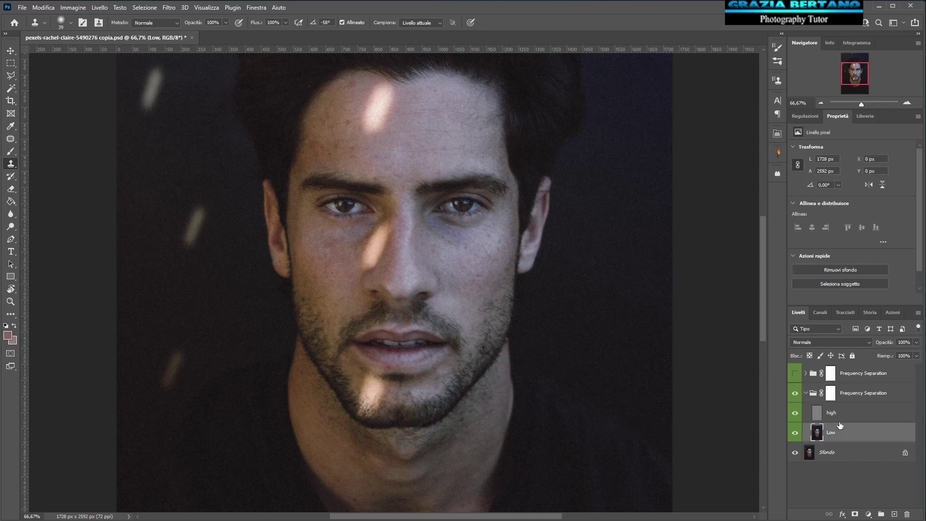
{"action": "key", "text": "ctrl+j"}
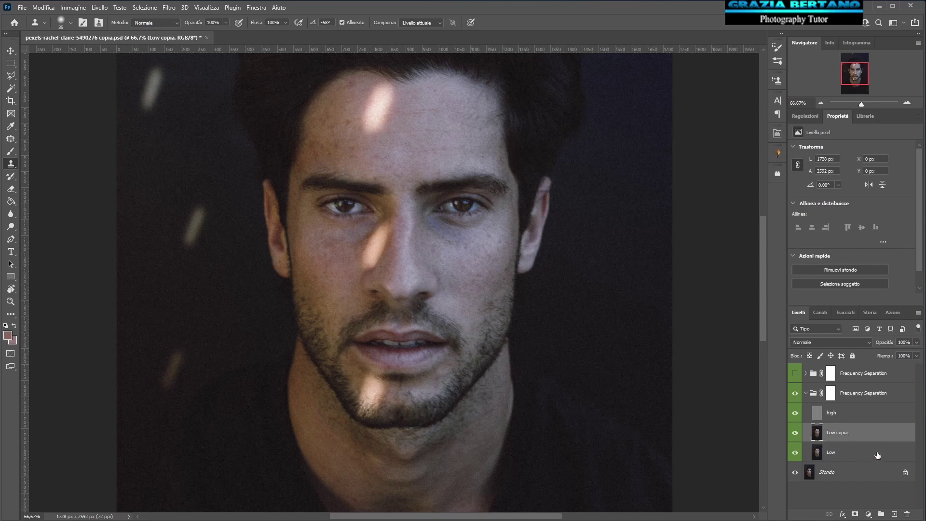
{"action": "left_click", "coordinate": [794, 414]}
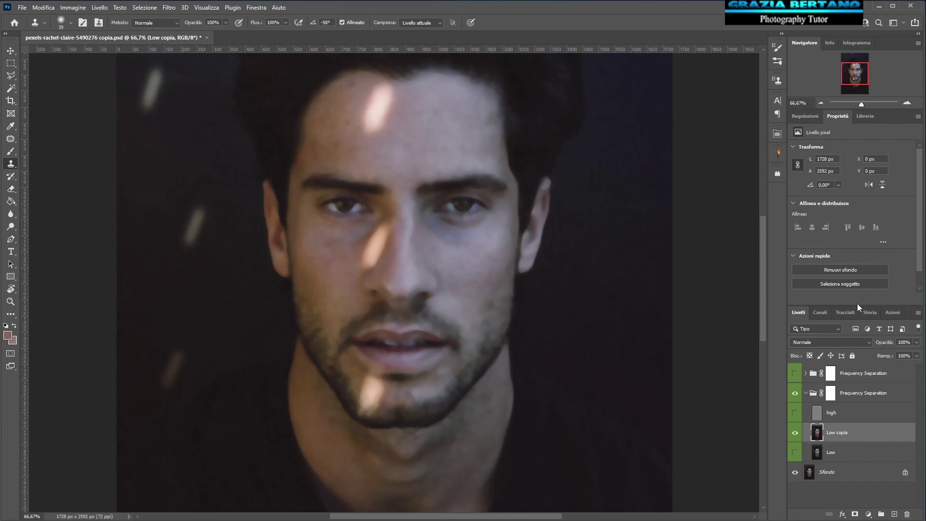
{"action": "left_click", "coordinate": [907, 102]}
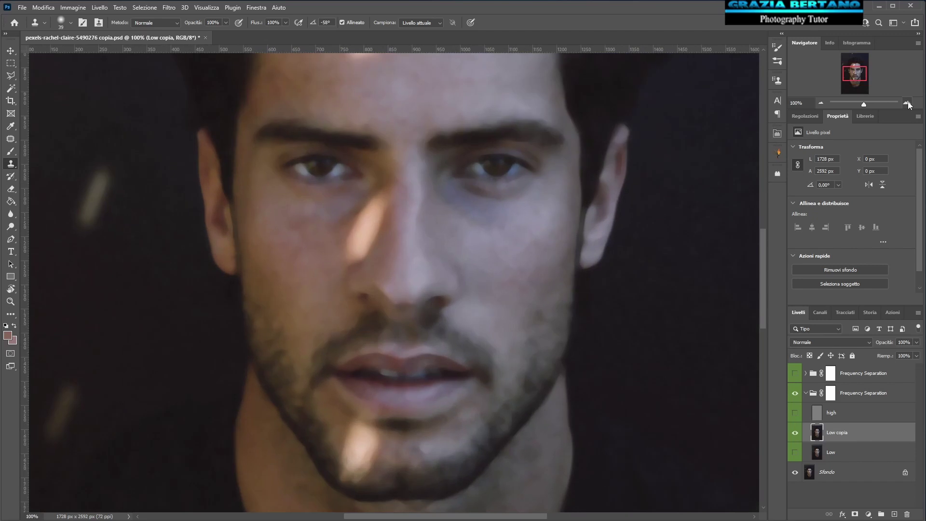
Step: Patch the forehead's bright light spot on Low copia with clean skin from the right
{"action": "left_click_drag", "start_coordinate": [866, 80], "coordinate": [866, 75]}
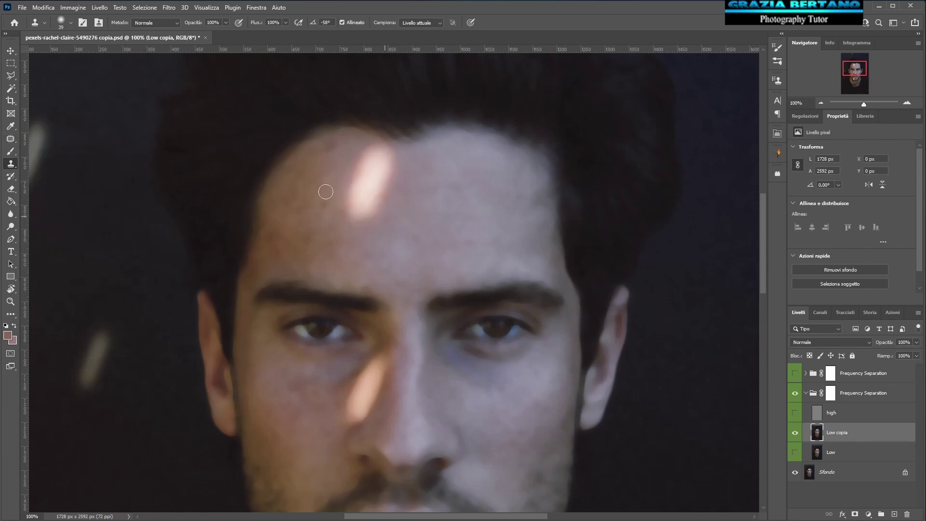
{"action": "left_click", "coordinate": [9, 139]}
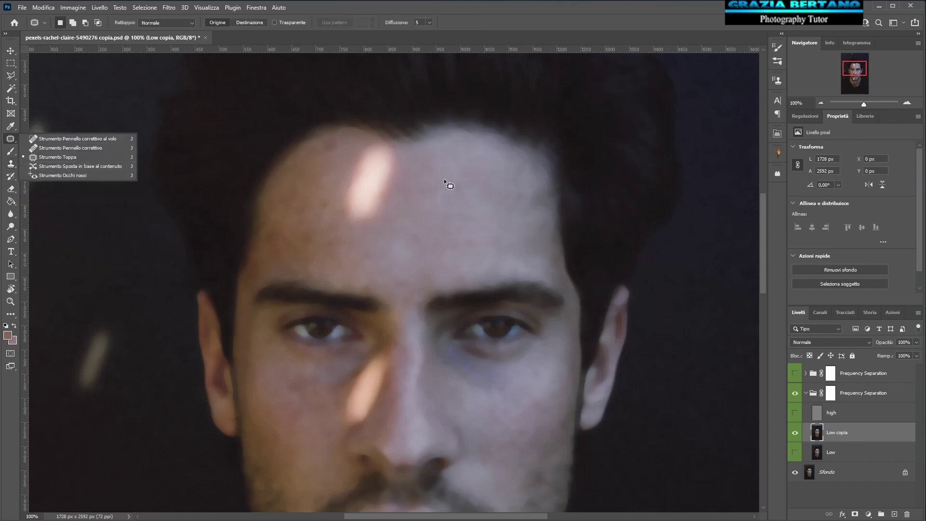
{"action": "left_click", "coordinate": [403, 151]}
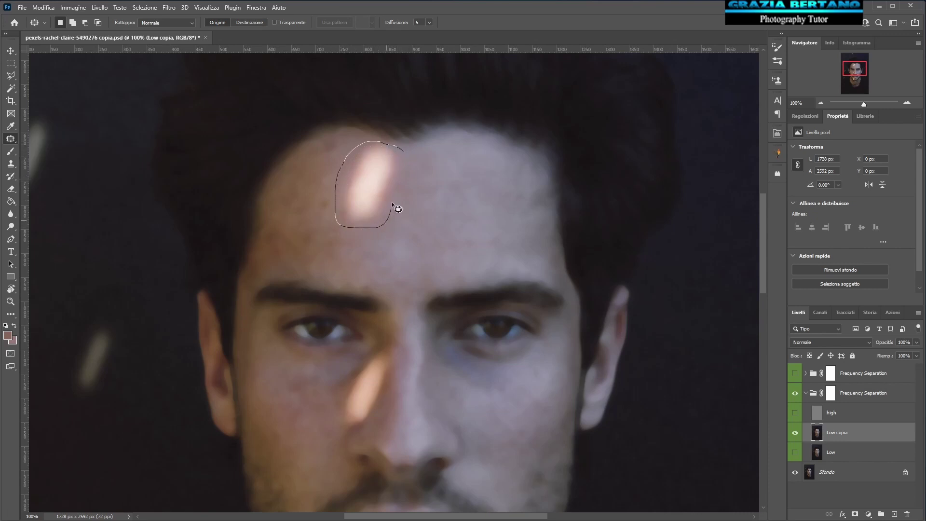
{"action": "left_click_drag", "start_coordinate": [409, 155], "coordinate": [405, 151]}
{"action": "left_click", "coordinate": [215, 22]}
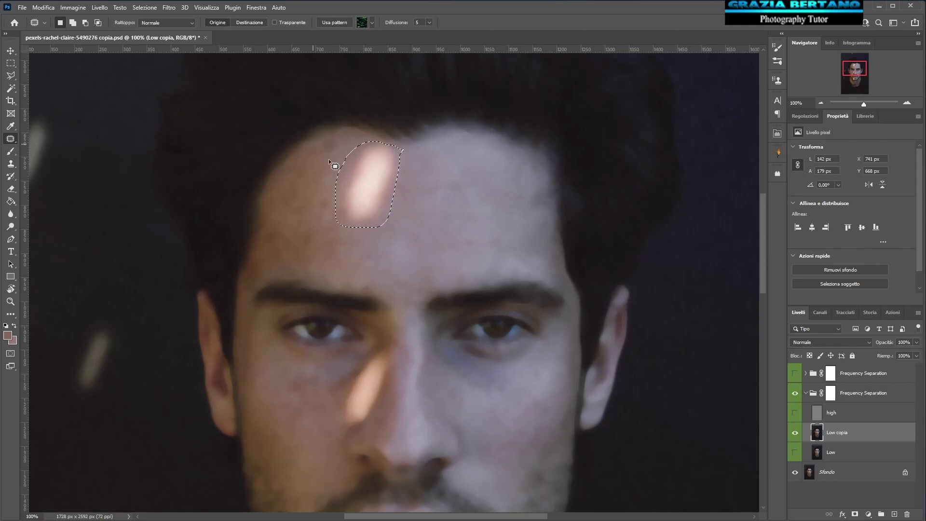
{"action": "left_click_drag", "start_coordinate": [373, 188], "coordinate": [427, 188]}
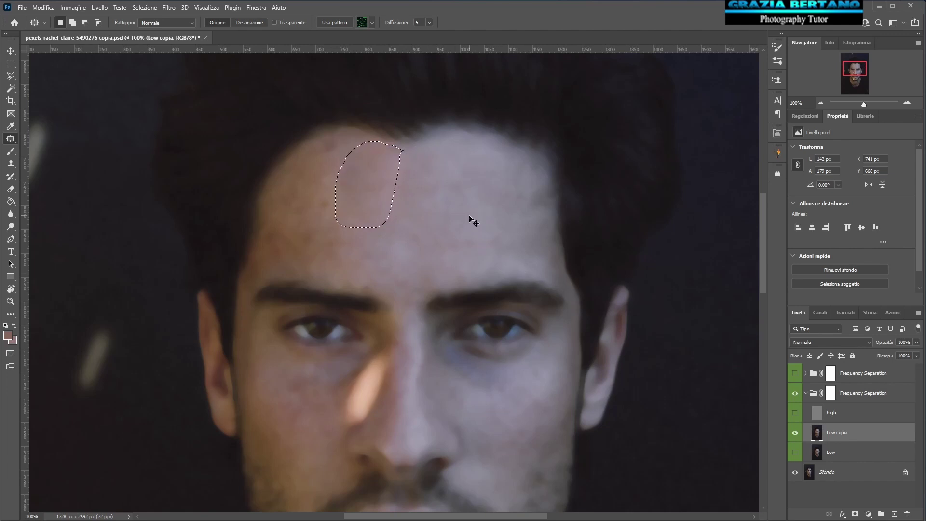
{"action": "key", "text": "ctrl+d"}
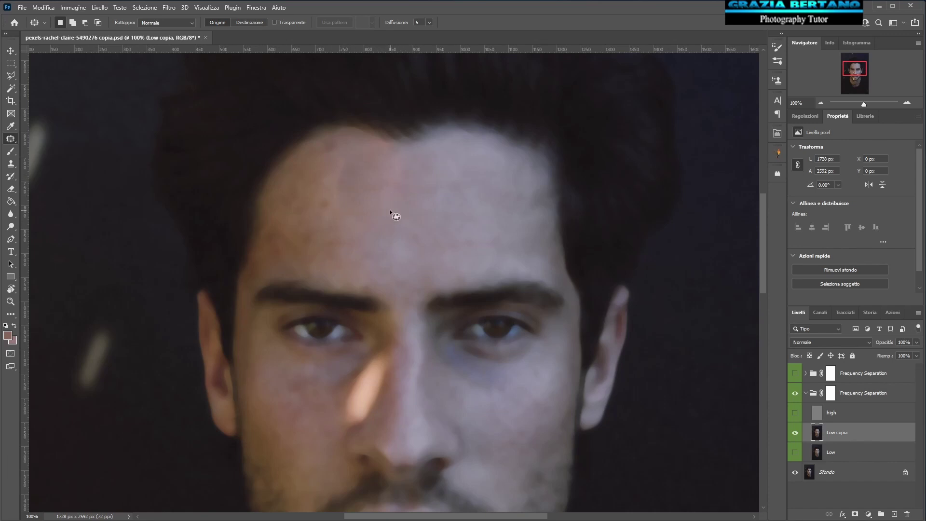
Step: Spot-heal two uneven patches on the upper forehead near the hairline
{"action": "right_click", "coordinate": [16, 142]}
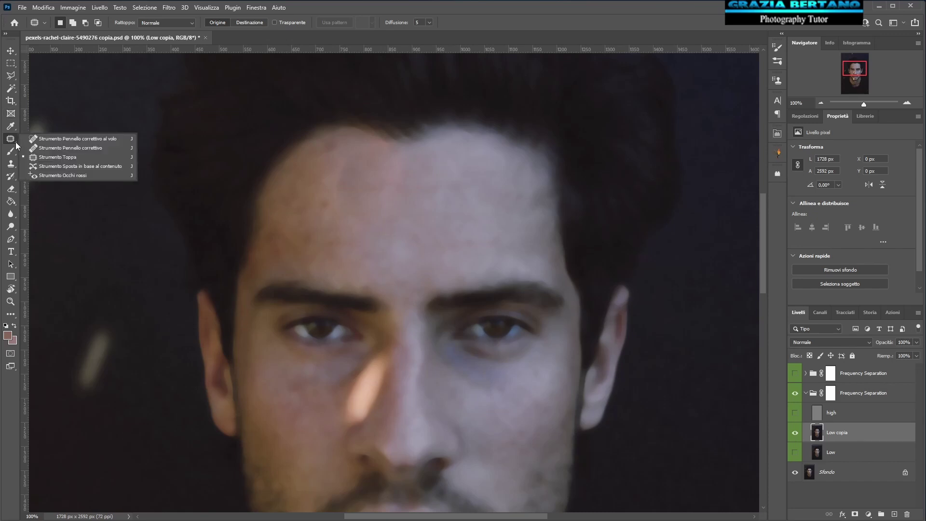
{"action": "left_click", "coordinate": [64, 140]}
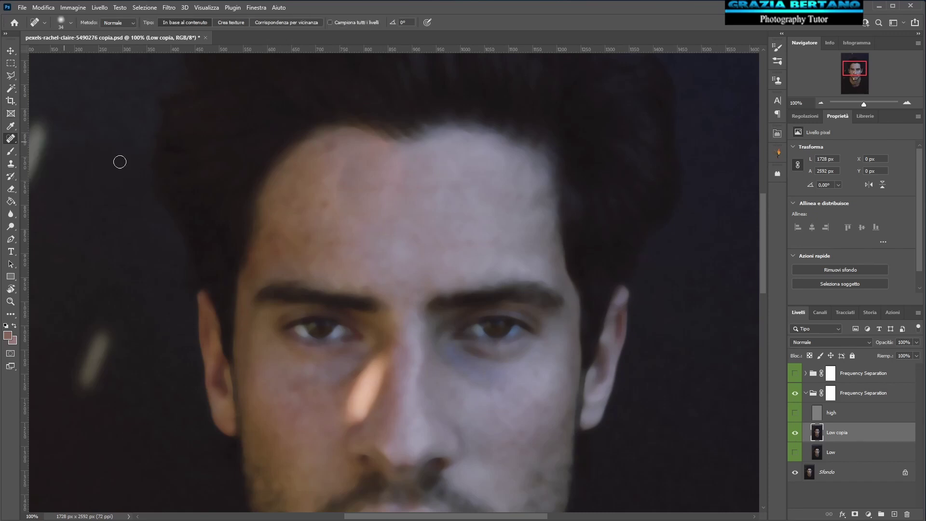
{"action": "left_click_drag", "start_coordinate": [348, 149], "coordinate": [335, 209]}
{"action": "left_click_drag", "start_coordinate": [400, 155], "coordinate": [378, 201]}
{"action": "left_click", "coordinate": [11, 151]}
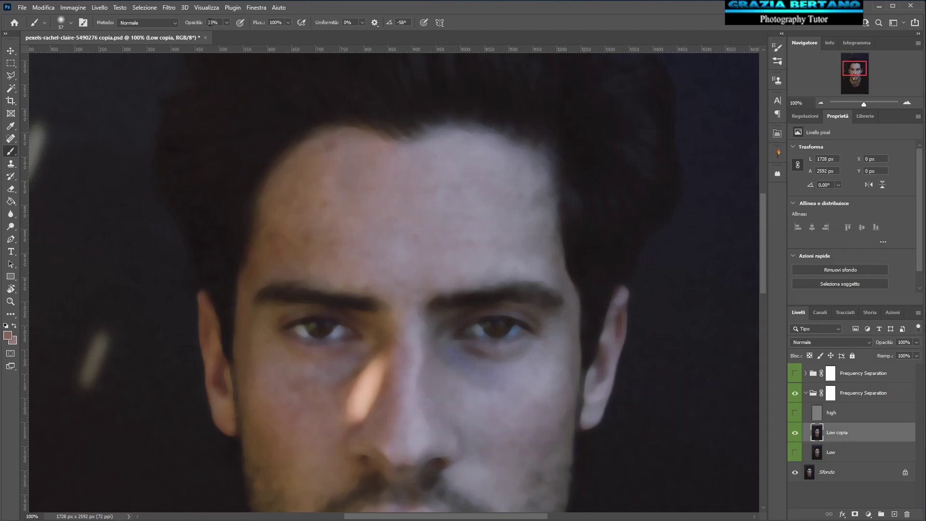
Step: Paint sampled forehead tones at 33% opacity to blend the warm-to-cool boundary
{"action": "left_click", "coordinate": [382, 160], "text": "alt"}
{"action": "mouse_move", "coordinate": [396, 155]}
{"action": "left_mouse_down"}
{"action": "mouse_move", "coordinate": [371, 147]}
{"action": "mouse_move", "coordinate": [385, 164]}
{"action": "mouse_move", "coordinate": [386, 185]}
{"action": "mouse_move", "coordinate": [396, 166]}
{"action": "mouse_move", "coordinate": [391, 206]}
{"action": "mouse_move", "coordinate": [338, 193]}
{"action": "mouse_move", "coordinate": [347, 167]}
{"action": "left_mouse_up"}
{"action": "left_click", "coordinate": [356, 153], "text": "alt"}
{"action": "left_click", "coordinate": [416, 147], "text": "alt"}
{"action": "mouse_move", "coordinate": [386, 157]}
{"action": "left_mouse_down"}
{"action": "mouse_move", "coordinate": [384, 190]}
{"action": "mouse_move", "coordinate": [405, 183]}
{"action": "mouse_move", "coordinate": [381, 217]}
{"action": "mouse_move", "coordinate": [406, 215]}
{"action": "mouse_move", "coordinate": [402, 154]}
{"action": "left_mouse_up"}
Step: Show and hide the high layer to check the smoothed forehead texture
{"action": "left_click", "coordinate": [795, 412]}
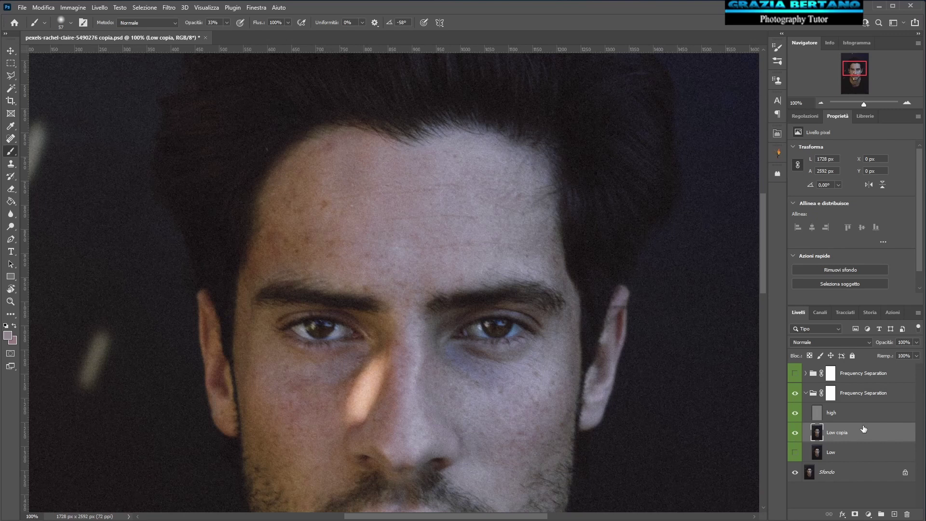
{"action": "left_click", "coordinate": [794, 412]}
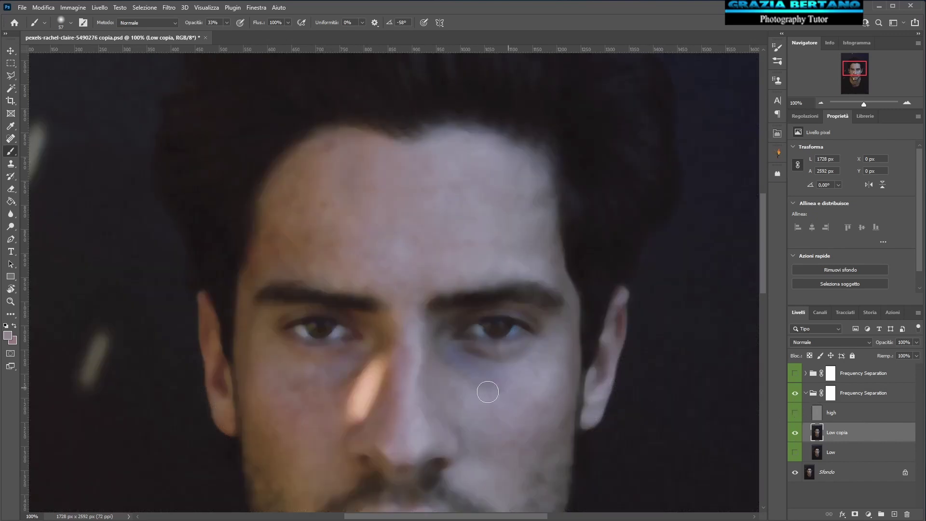
{"action": "left_click_drag", "start_coordinate": [452, 397], "coordinate": [462, 198]}
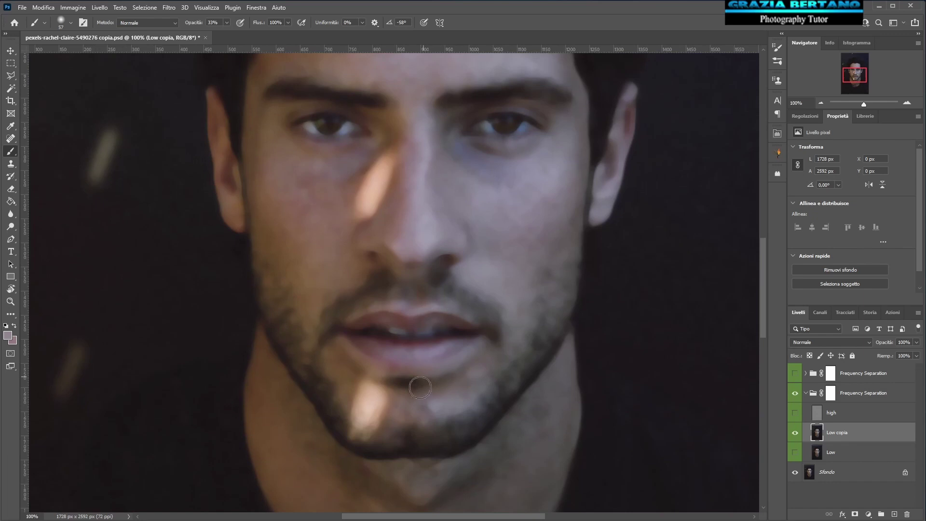
{"action": "right_click", "coordinate": [17, 139]}
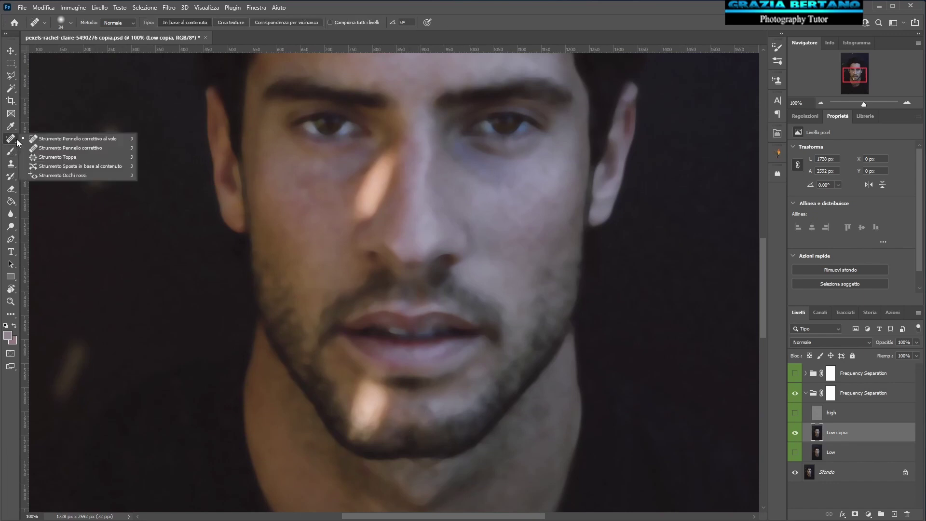
Step: Patch the bright light spot on the chin with nearby skin
{"action": "left_click", "coordinate": [56, 156]}
{"action": "key", "text": "shift+j"}
{"action": "key", "text": "shift+j"}
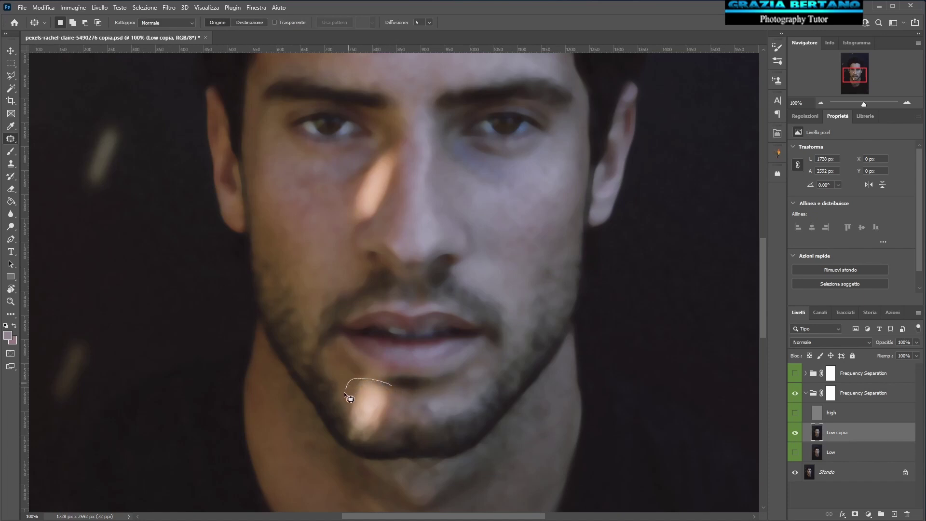
{"action": "left_click_drag", "start_coordinate": [338, 418], "coordinate": [342, 437]}
{"action": "left_click_drag", "start_coordinate": [393, 385], "coordinate": [349, 379]}
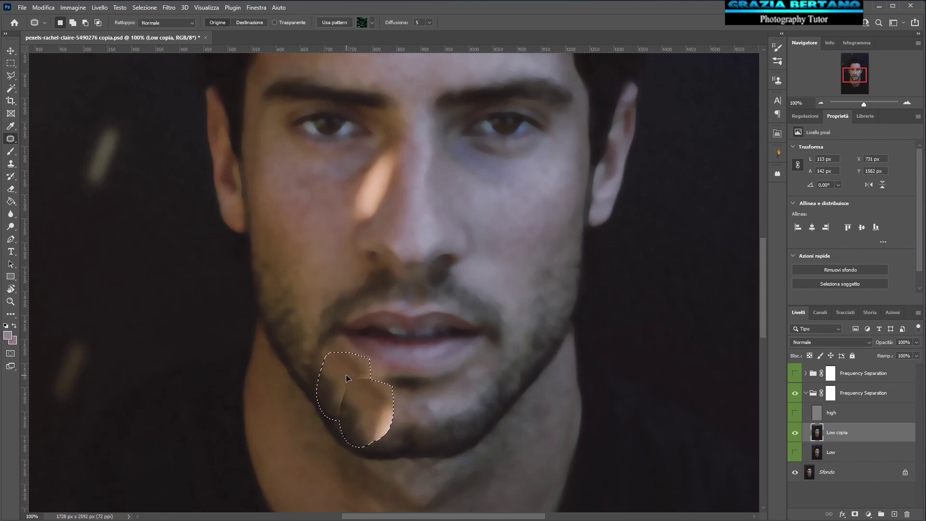
{"action": "left_click_drag", "start_coordinate": [349, 380], "coordinate": [350, 378]}
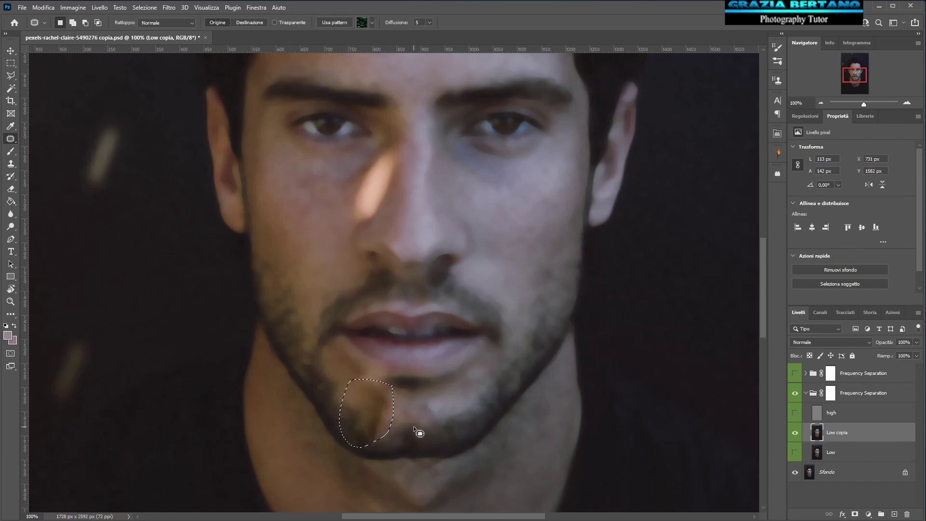
{"action": "key", "text": "ctrl+d"}
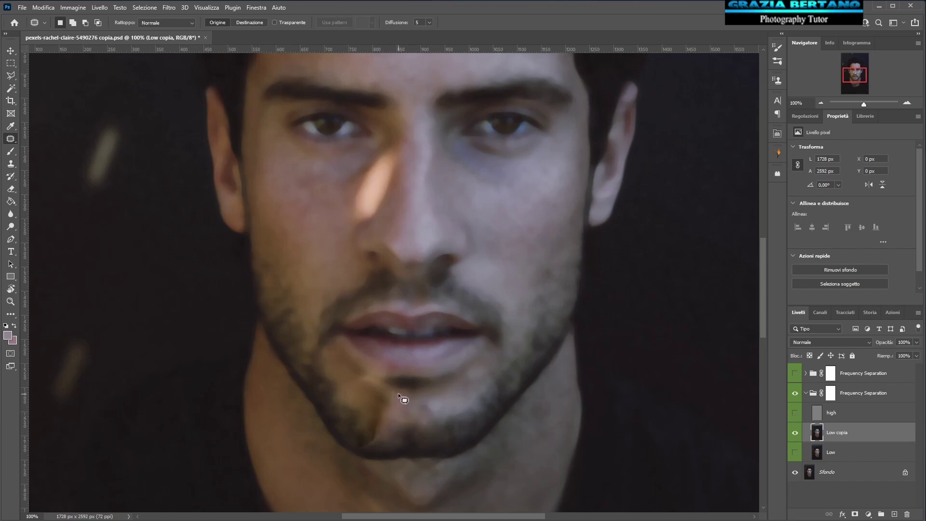
Step: Try patching the lighter lower chin area, then undo it and deselect
{"action": "left_click_drag", "start_coordinate": [366, 395], "coordinate": [381, 450]}
{"action": "mouse_move", "coordinate": [398, 398]}
{"action": "left_mouse_down"}
{"action": "mouse_move", "coordinate": [413, 436]}
{"action": "mouse_move", "coordinate": [402, 427]}
{"action": "left_mouse_up"}
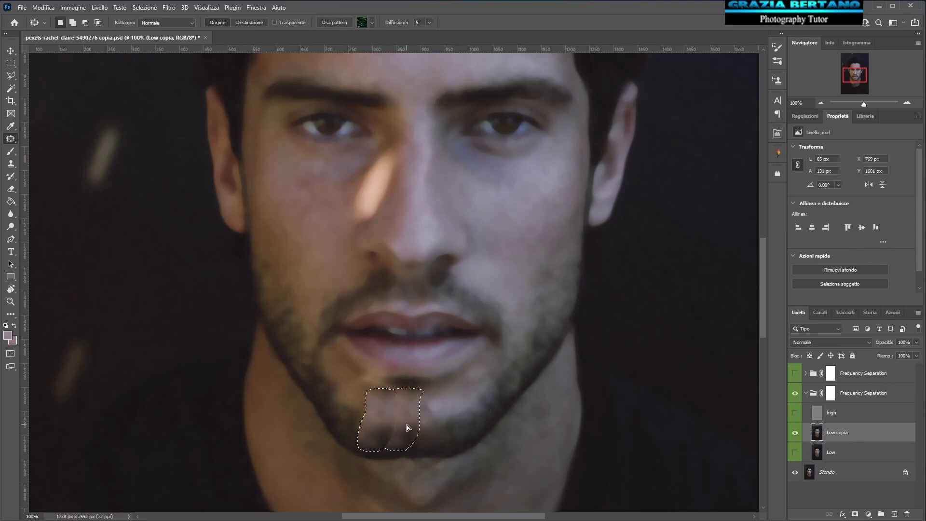
{"action": "key", "text": "ctrl+z"}
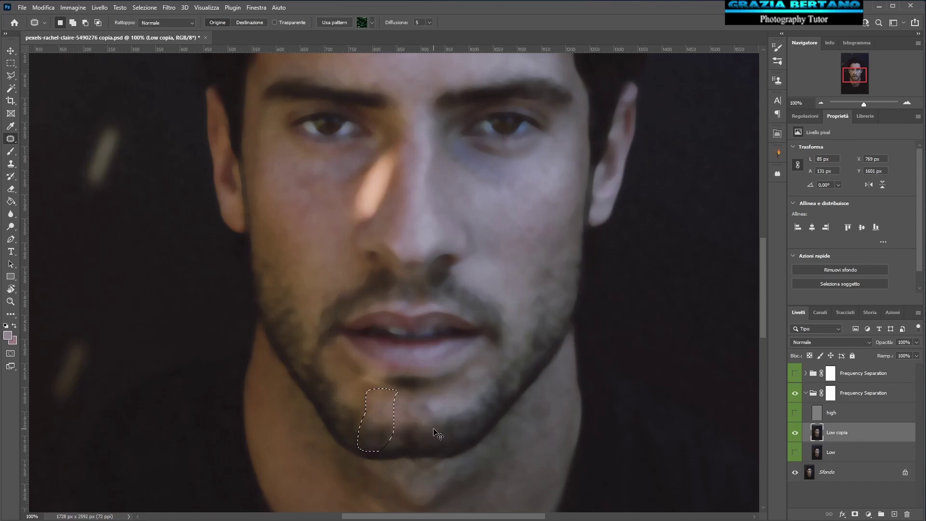
{"action": "key", "text": "ctrl+d"}
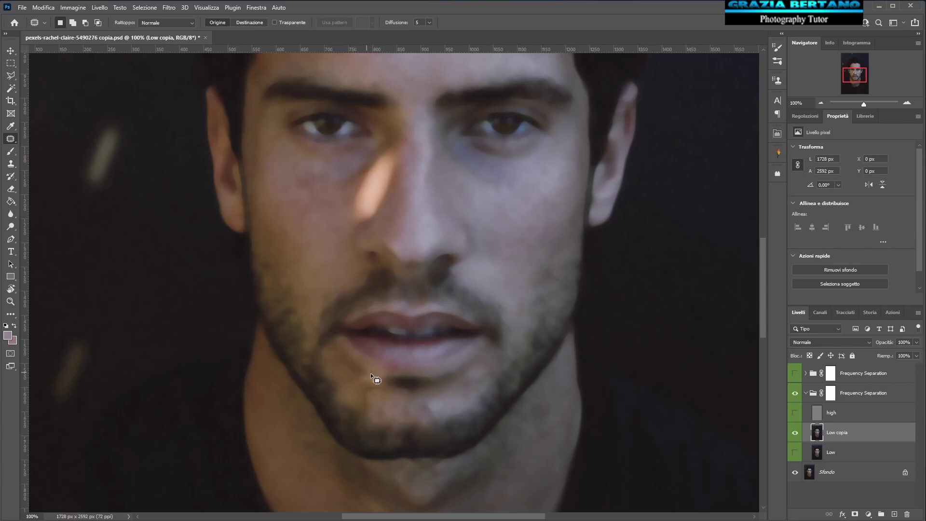
Step: Sample chin skin tones with the Brush and shrink it to 33 px
{"action": "left_click", "coordinate": [10, 152]}
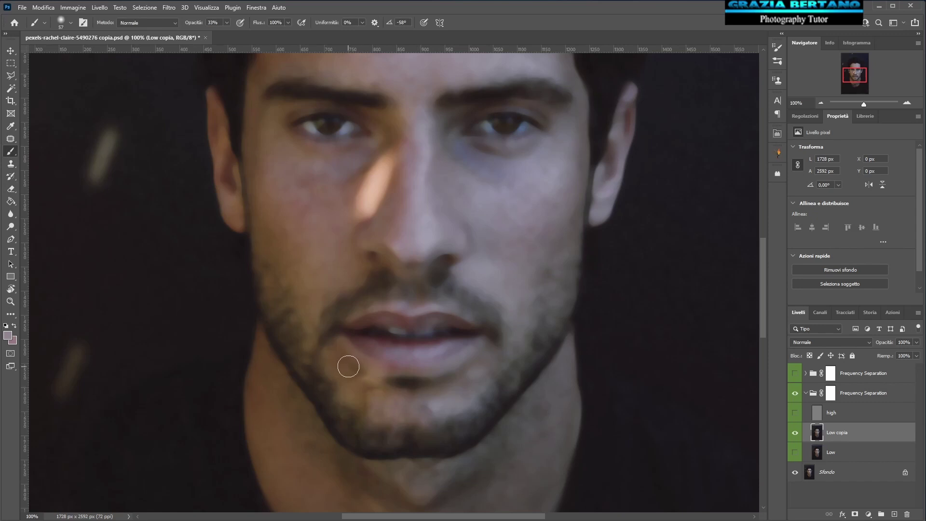
{"action": "key", "text": "alt"}
{"action": "left_click", "coordinate": [358, 368], "text": "alt"}
{"action": "right_click", "coordinate": [357, 369], "text": "alt"}
{"action": "left_click", "coordinate": [362, 368], "text": "alt"}
{"action": "left_click", "coordinate": [365, 365], "text": "alt"}
{"action": "right_click", "coordinate": [362, 369], "text": "alt"}
Step: Paint darker and lighter sampled tones across the chin, then check against the high layer
{"action": "left_click", "coordinate": [405, 377], "text": "alt"}
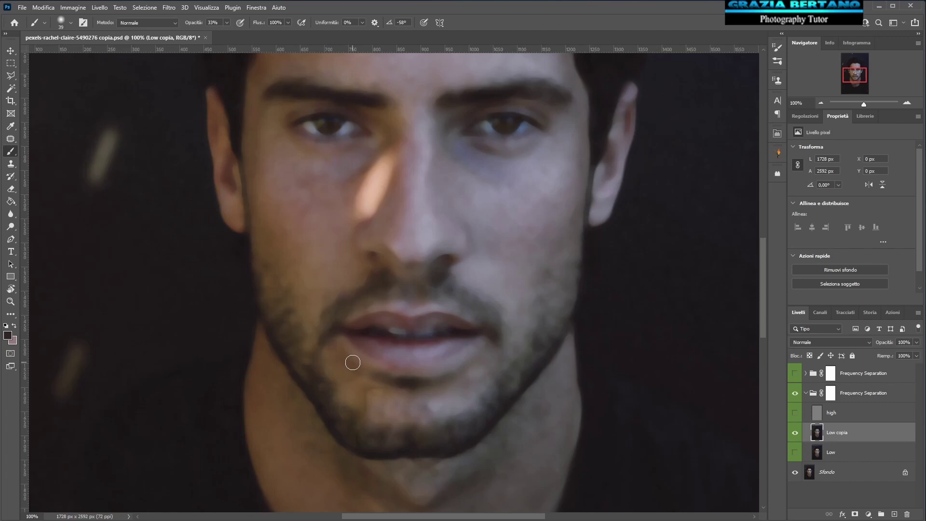
{"action": "key", "text": "alt"}
{"action": "left_click", "coordinate": [351, 360], "text": "alt"}
{"action": "key", "text": "alt"}
{"action": "left_click", "coordinate": [359, 389], "text": "alt"}
{"action": "left_click", "coordinate": [363, 380], "text": "alt"}
{"action": "left_click", "coordinate": [404, 439], "text": "alt"}
{"action": "left_click", "coordinate": [796, 413]}
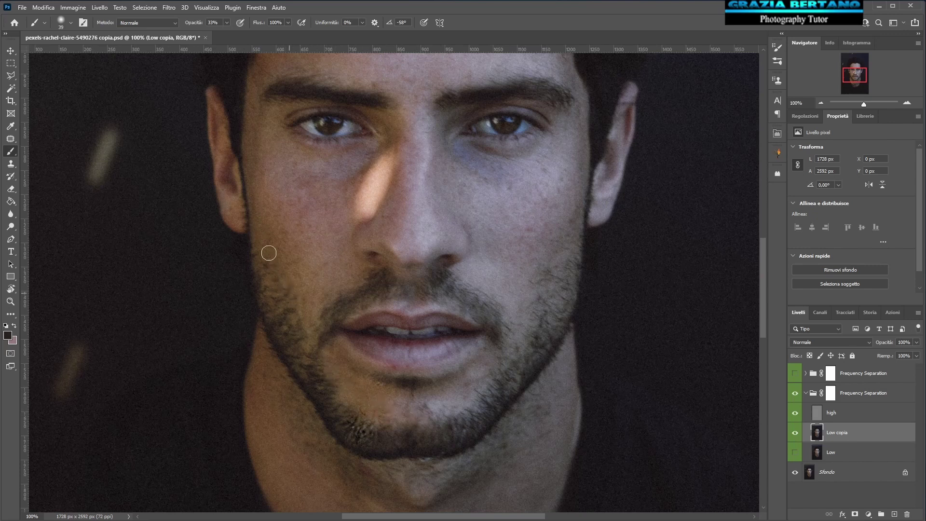
{"action": "left_click", "coordinate": [794, 413]}
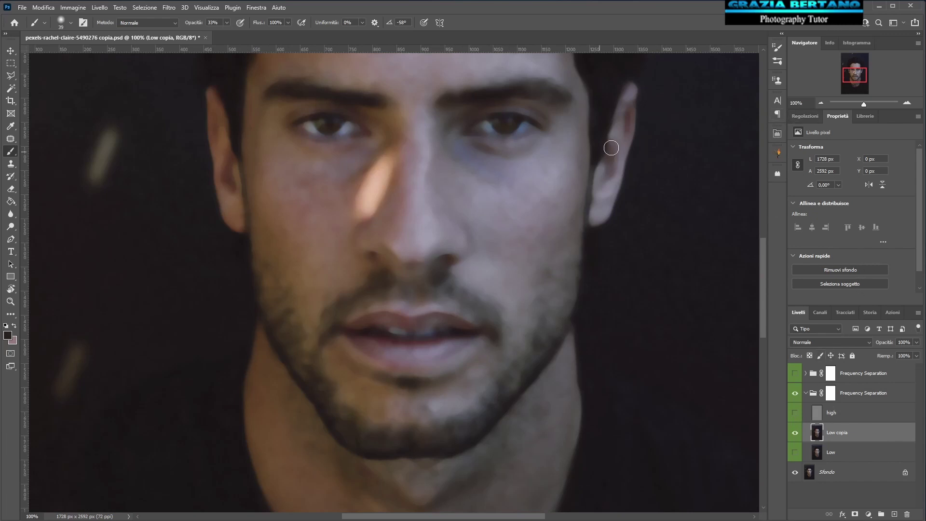
Step: On Low copia, sample nearby skin and brush down the bright highlight along the nose
{"action": "left_click_drag", "start_coordinate": [857, 76], "coordinate": [857, 73]}
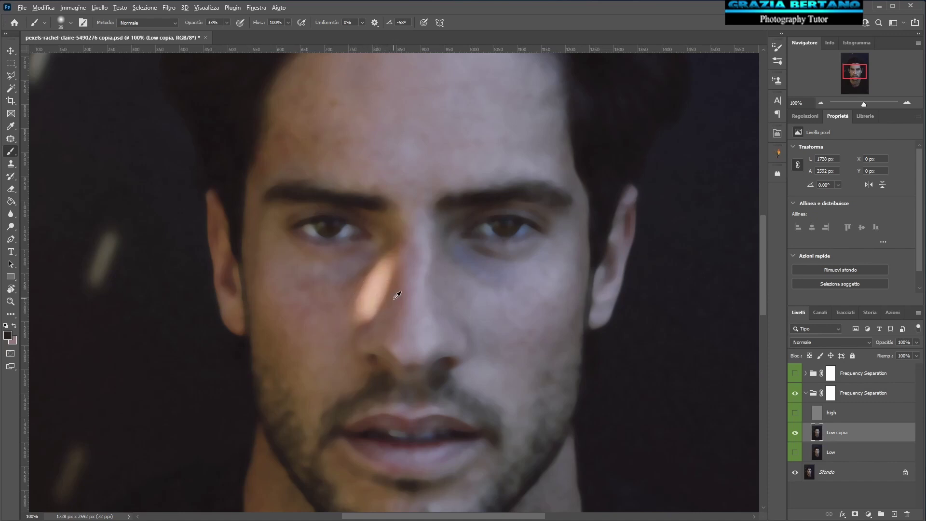
{"action": "left_click", "coordinate": [391, 297], "text": "alt"}
{"action": "left_click_drag", "start_coordinate": [391, 267], "coordinate": [383, 290]}
{"action": "mouse_move", "coordinate": [384, 252]}
{"action": "left_mouse_down"}
{"action": "mouse_move", "coordinate": [369, 316]}
{"action": "mouse_move", "coordinate": [380, 264]}
{"action": "left_mouse_up"}
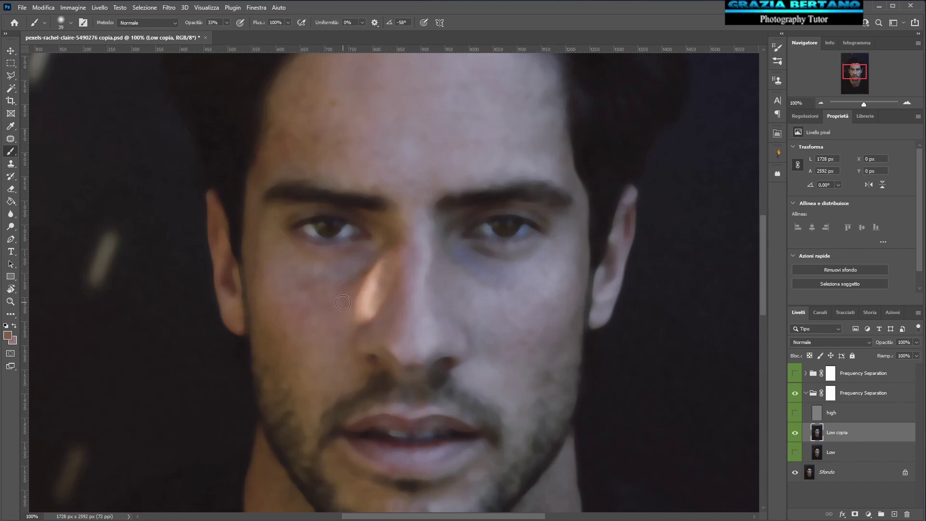
{"action": "left_click_drag", "start_coordinate": [350, 304], "coordinate": [372, 308]}
{"action": "left_click_drag", "start_coordinate": [353, 285], "coordinate": [374, 272]}
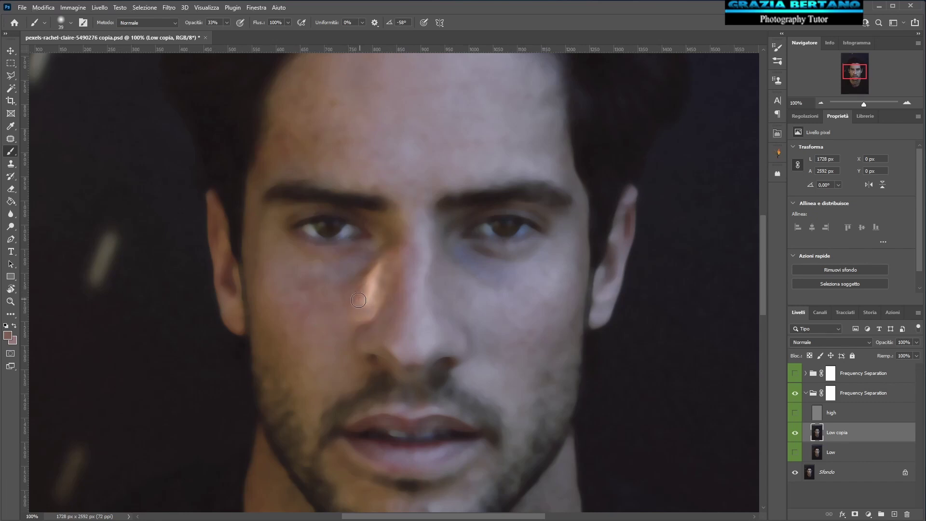
Step: Resample skin tones, blend the remaining nose highlight, and show the high texture layer
{"action": "left_click", "coordinate": [372, 274], "text": "alt"}
{"action": "left_click_drag", "start_coordinate": [379, 270], "coordinate": [366, 287]}
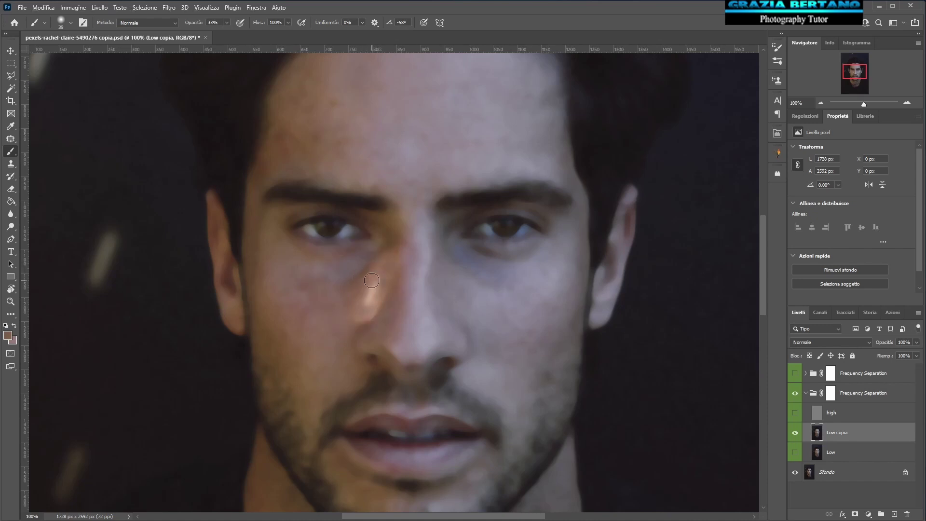
{"action": "left_click", "coordinate": [350, 311], "text": "alt"}
{"action": "left_click_drag", "start_coordinate": [361, 316], "coordinate": [373, 294]}
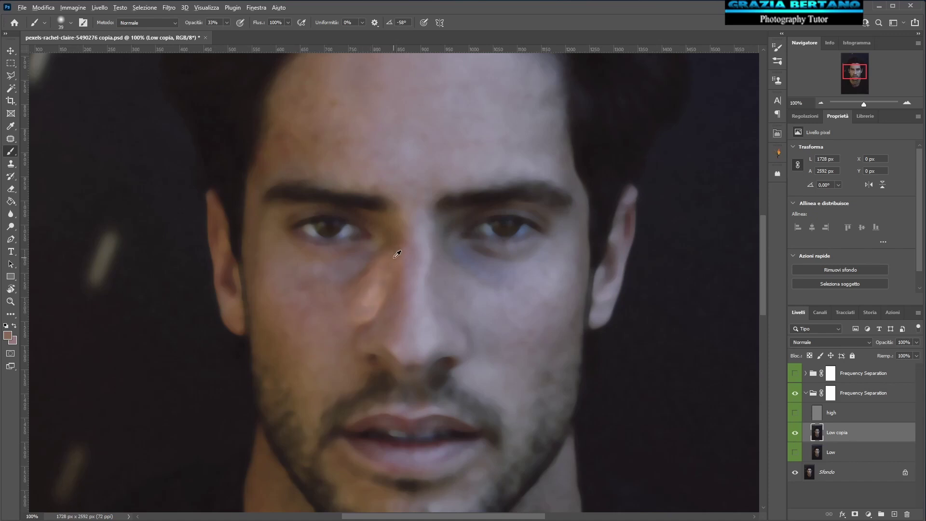
{"action": "left_click_drag", "start_coordinate": [375, 274], "coordinate": [370, 300]}
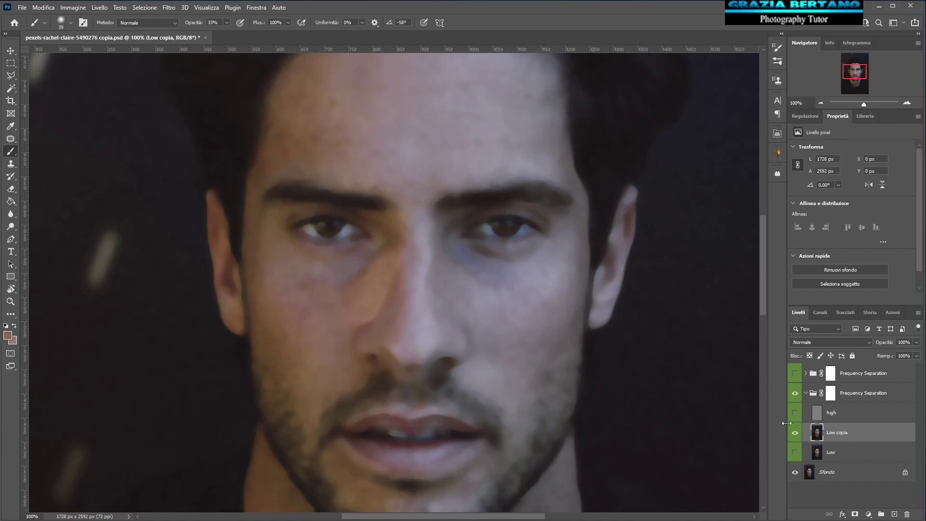
{"action": "left_click", "coordinate": [795, 413]}
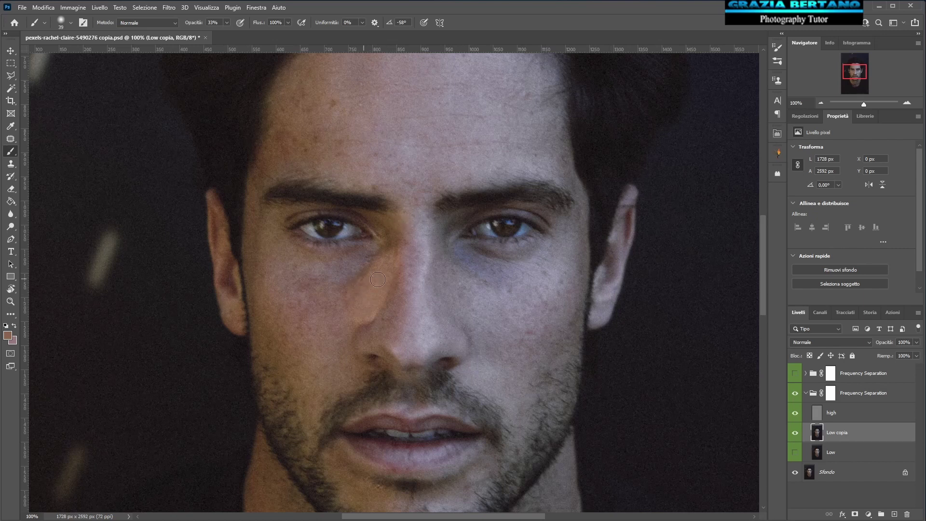
Step: Hide the high layer and smooth the dark shading under the left eye with sampled skin tones
{"action": "left_click", "coordinate": [795, 412]}
{"action": "mouse_move", "coordinate": [358, 271]}
{"action": "left_mouse_down"}
{"action": "mouse_move", "coordinate": [352, 295]}
{"action": "mouse_move", "coordinate": [379, 275]}
{"action": "mouse_move", "coordinate": [363, 281]}
{"action": "left_mouse_up"}
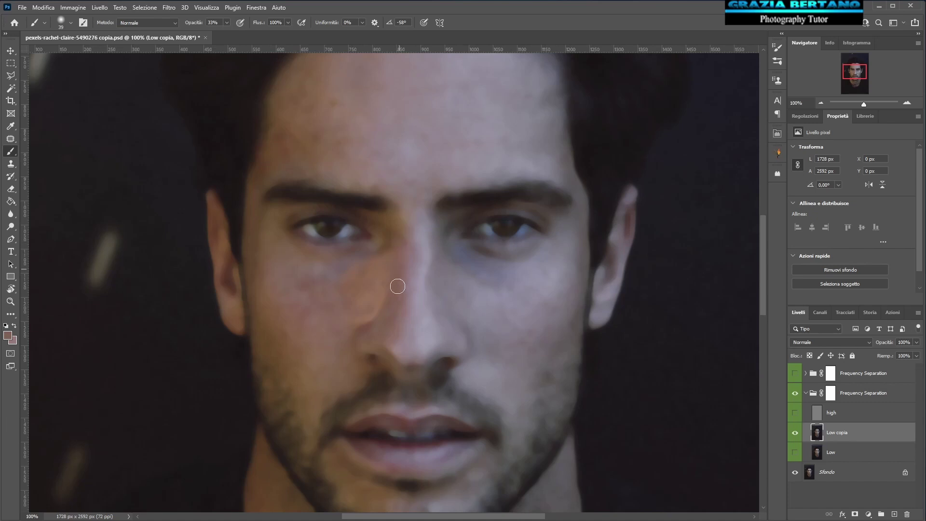
{"action": "left_click", "coordinate": [332, 323], "text": "alt"}
{"action": "left_click", "coordinate": [331, 294], "text": "alt"}
{"action": "left_click", "coordinate": [344, 263], "text": "alt"}
{"action": "left_click_drag", "start_coordinate": [387, 260], "coordinate": [360, 267]}
Step: Lighten a darker cheek patch, toggling the skin texture on and off to compare
{"action": "left_click", "coordinate": [351, 266]}
{"action": "left_click", "coordinate": [347, 322]}
{"action": "left_click", "coordinate": [795, 413]}
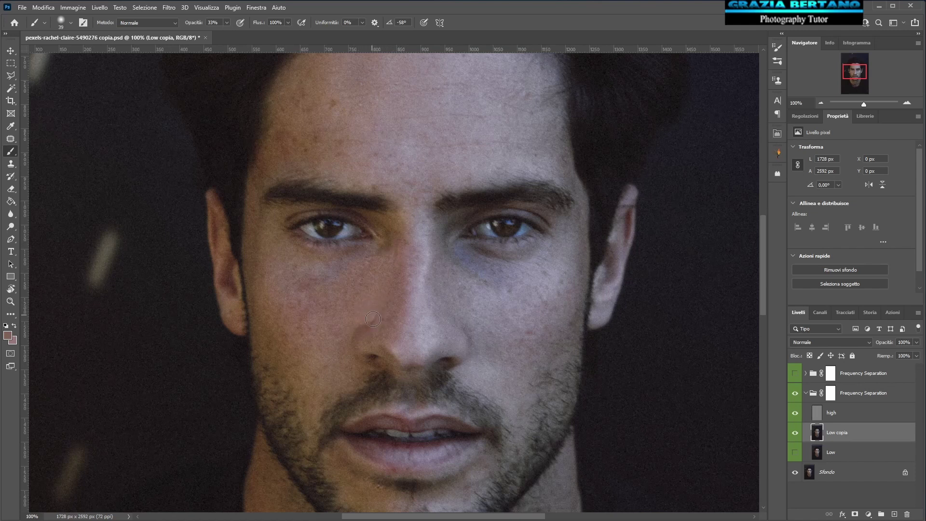
{"action": "left_click", "coordinate": [794, 413]}
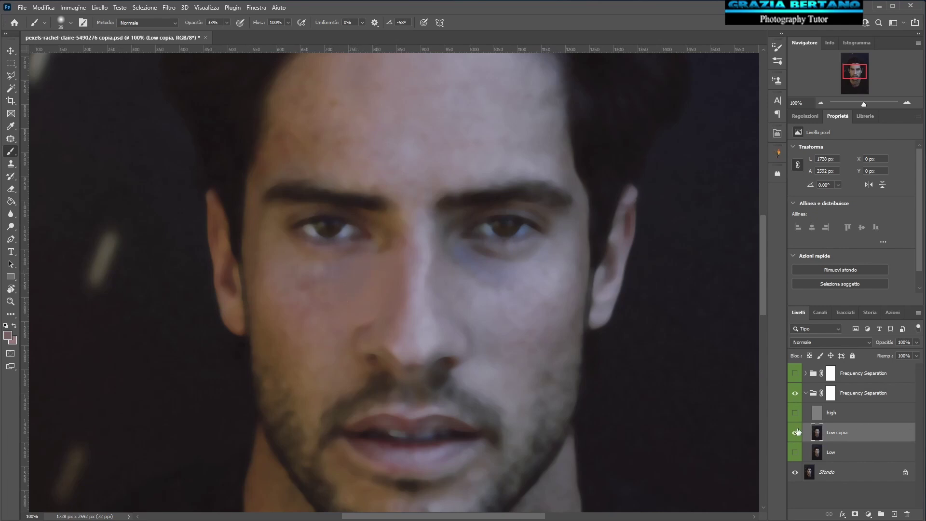
{"action": "left_click", "coordinate": [794, 413]}
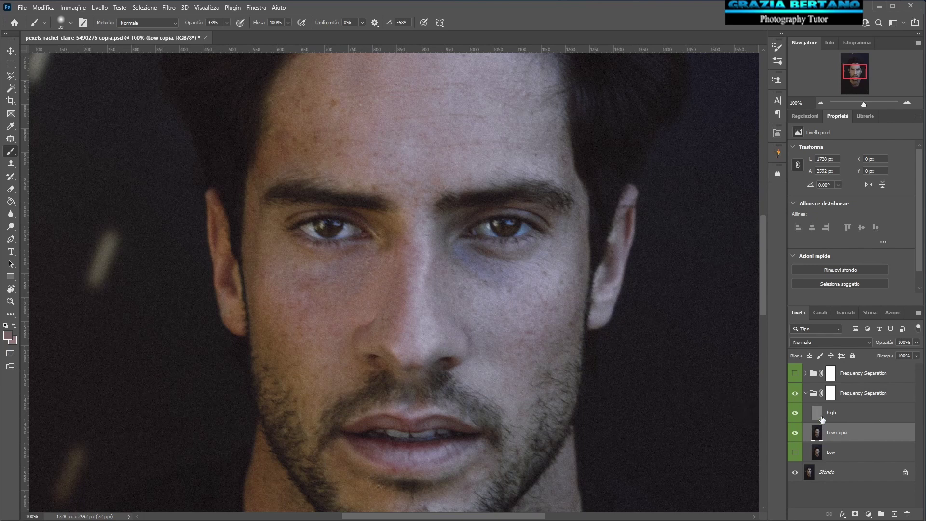
Step: Clone Stamp a cheek blemish on the high layer, then hide it and reselect Low copia
{"action": "left_click", "coordinate": [846, 414]}
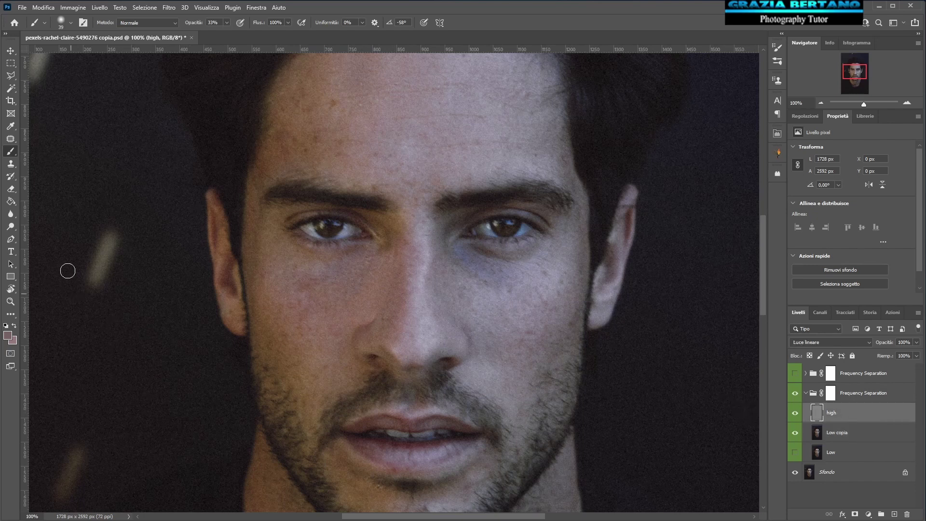
{"action": "left_click", "coordinate": [11, 163]}
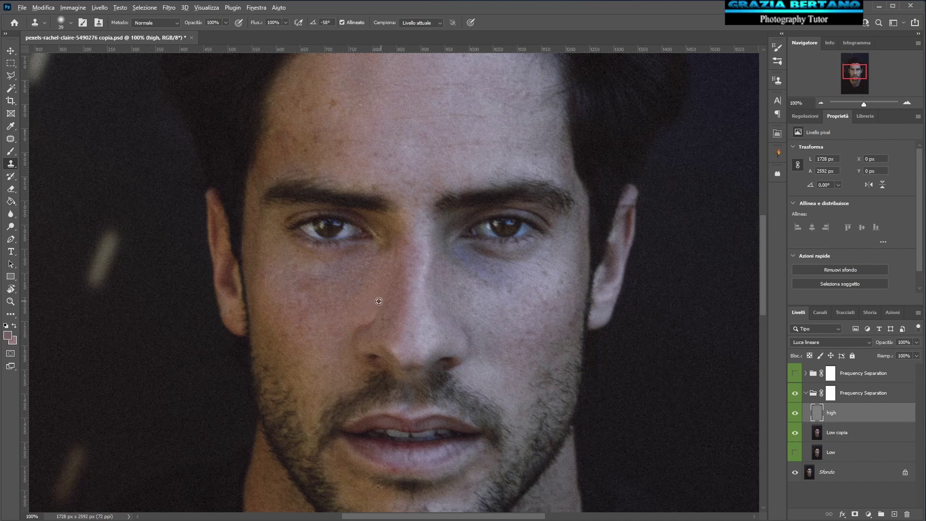
{"action": "left_click", "coordinate": [378, 304], "text": "alt"}
{"action": "left_click", "coordinate": [395, 329]}
{"action": "left_click", "coordinate": [795, 412]}
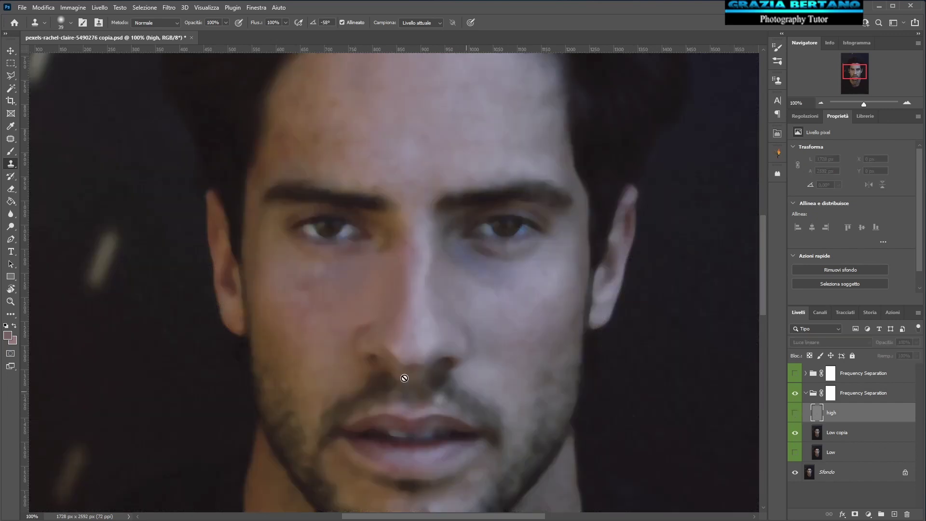
{"action": "left_click", "coordinate": [847, 437]}
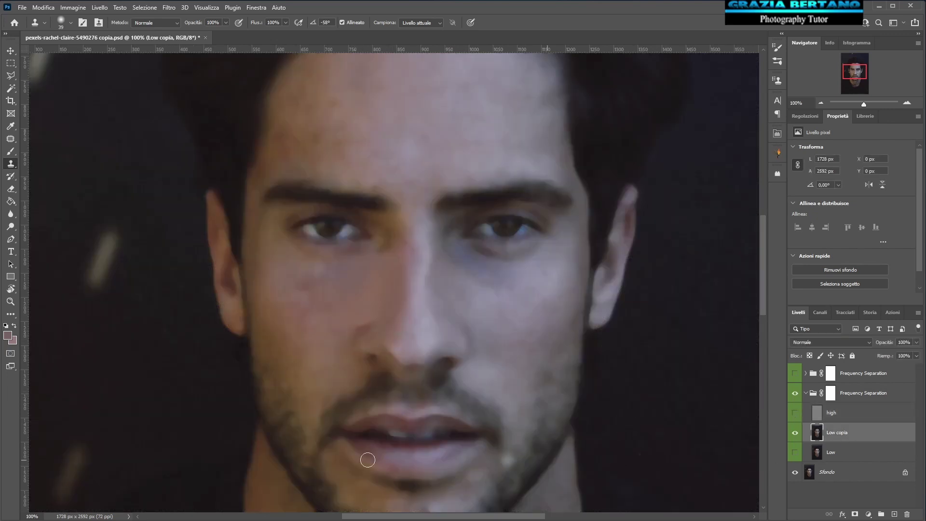
Step: Return to the Brush, show the high texture layer and fit the whole portrait on screen
{"action": "left_click", "coordinate": [11, 151]}
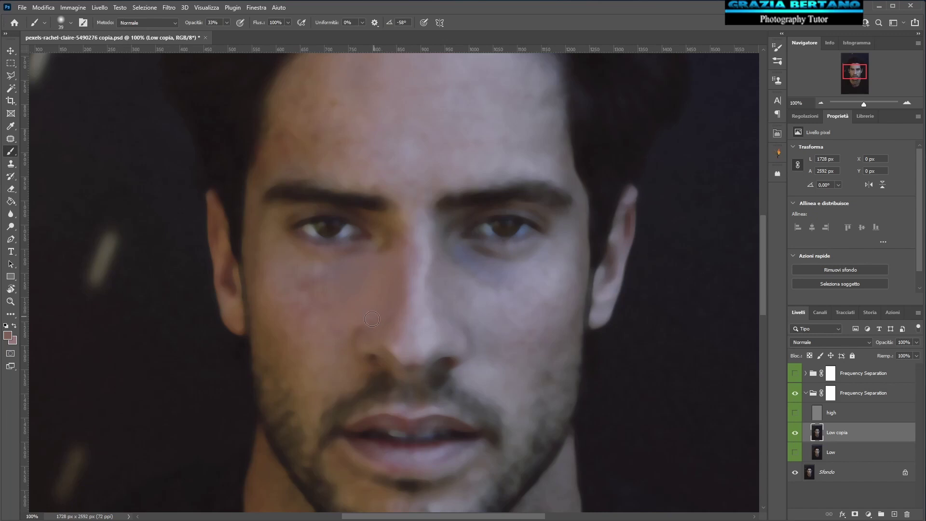
{"action": "left_click", "coordinate": [794, 413]}
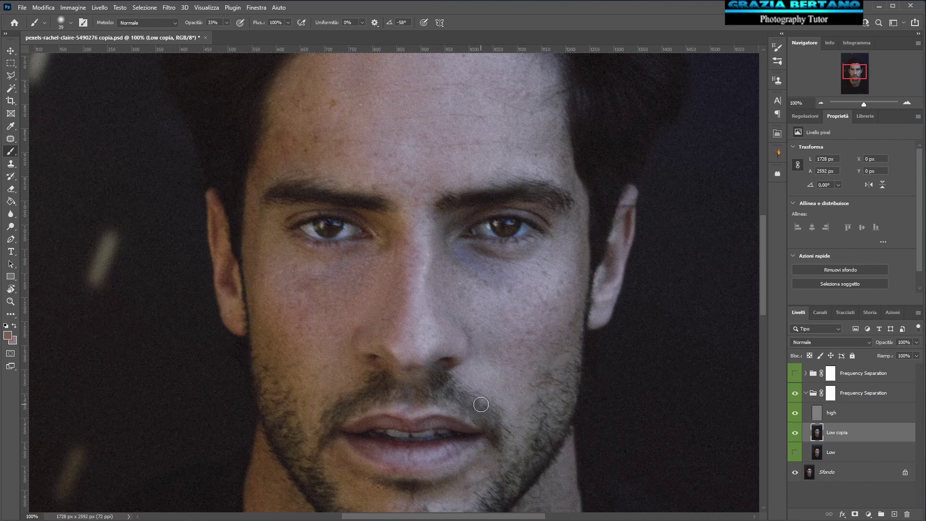
{"action": "key", "text": "ctrl+0"}
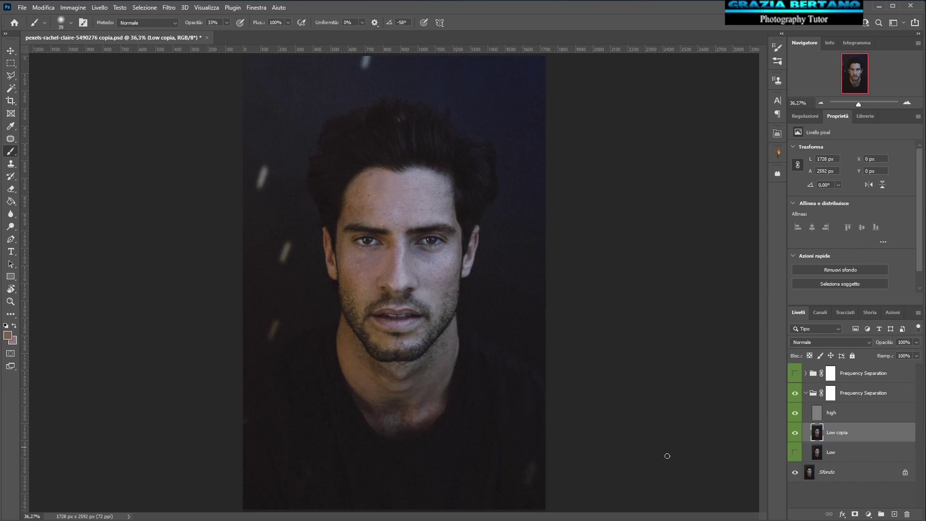
Step: Spot-heal the light streaks on the dark background left of the head
{"action": "left_click", "coordinate": [15, 144]}
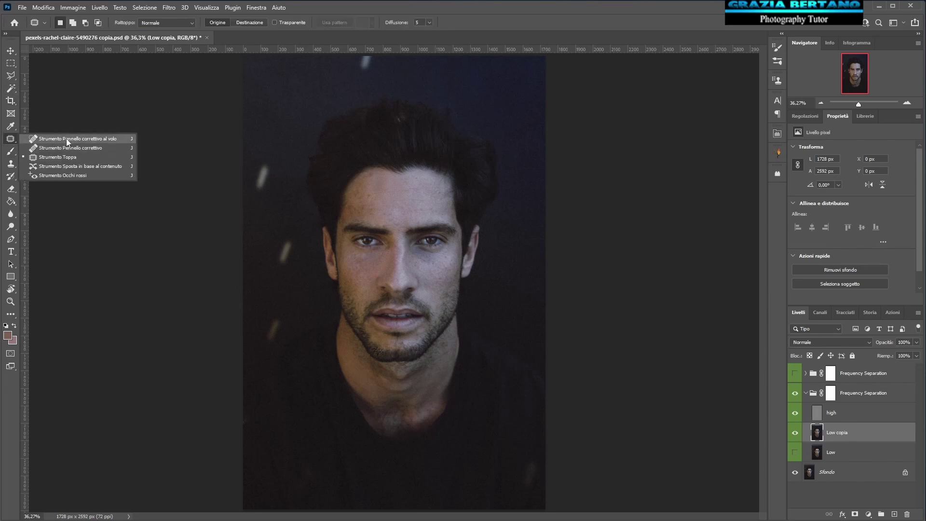
{"action": "left_click", "coordinate": [65, 138]}
{"action": "key", "text": "shift+j"}
{"action": "left_click_drag", "start_coordinate": [275, 319], "coordinate": [272, 341]}
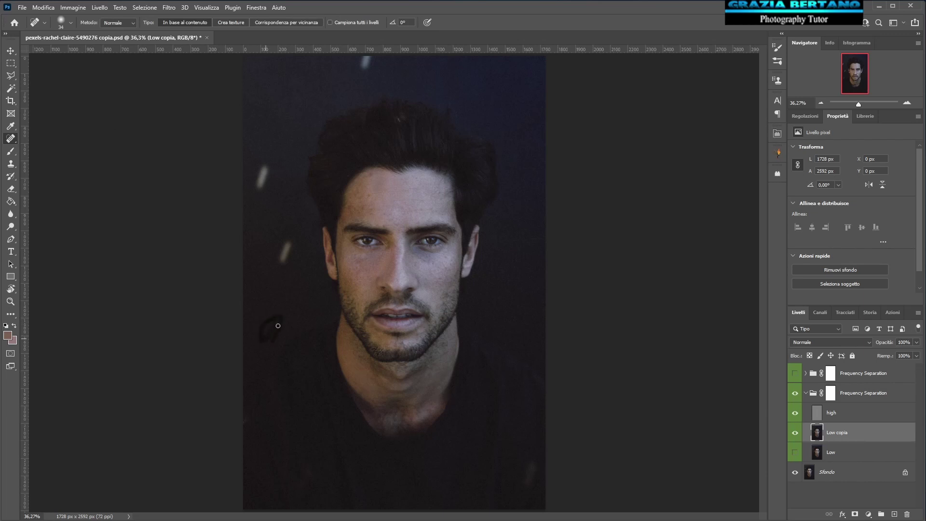
{"action": "left_click_drag", "start_coordinate": [275, 337], "coordinate": [266, 339]}
{"action": "left_click_drag", "start_coordinate": [284, 241], "coordinate": [285, 259]}
{"action": "left_click_drag", "start_coordinate": [273, 260], "coordinate": [289, 257]}
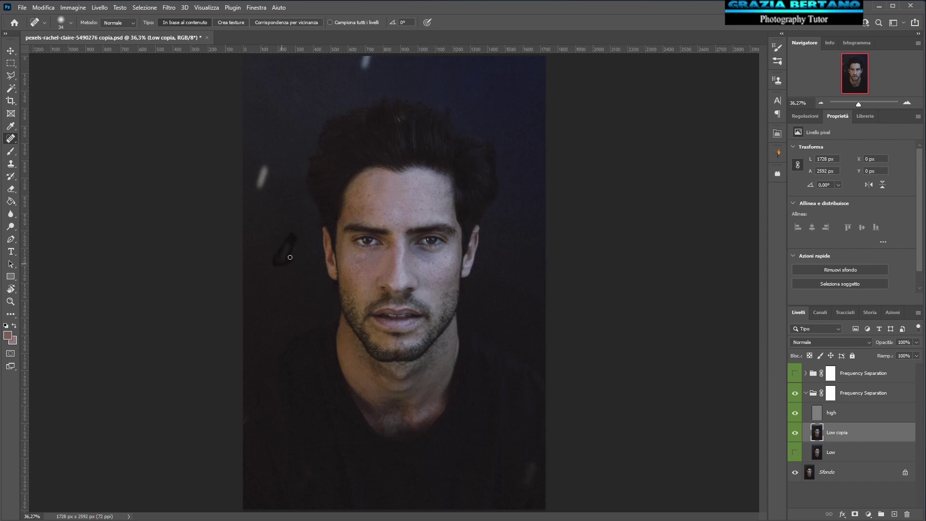
Step: Patch the bright spot at the top edge with dark background and deselect
{"action": "right_click", "coordinate": [16, 142]}
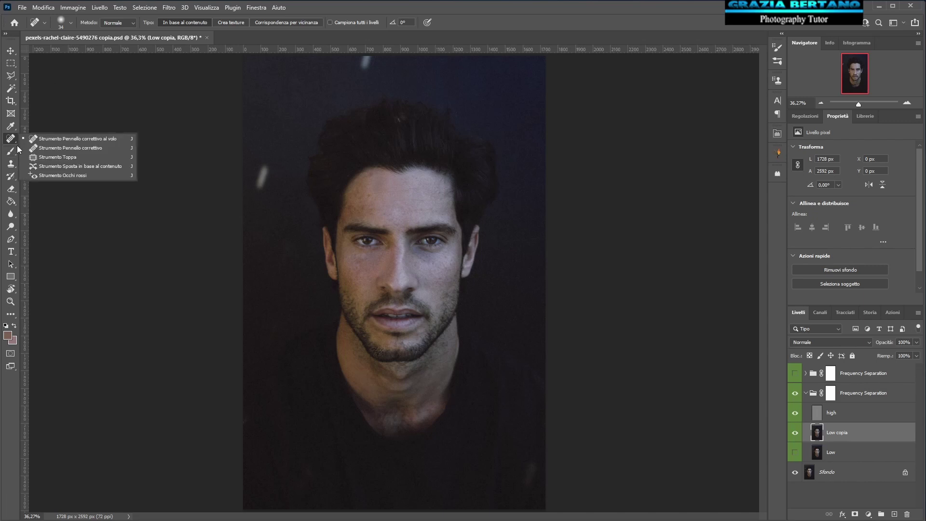
{"action": "left_click", "coordinate": [53, 162]}
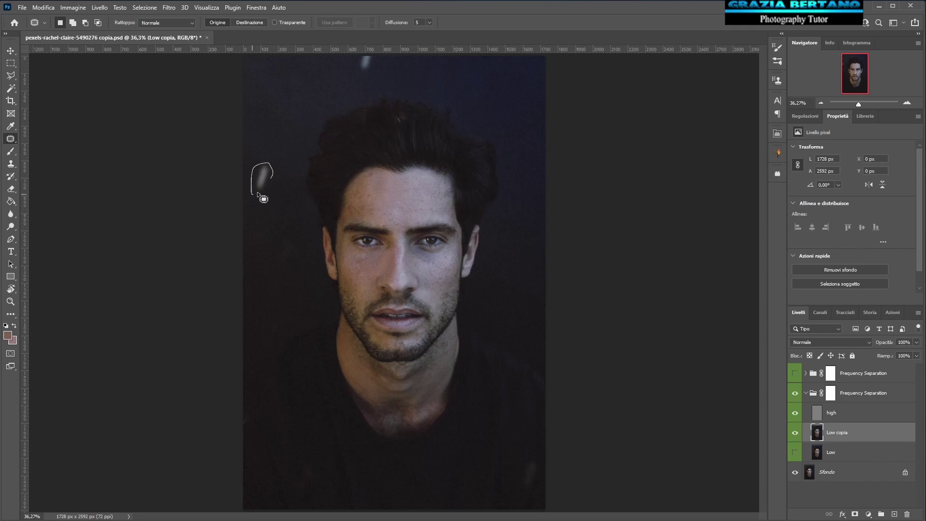
{"action": "left_click_drag", "start_coordinate": [261, 172], "coordinate": [275, 204]}
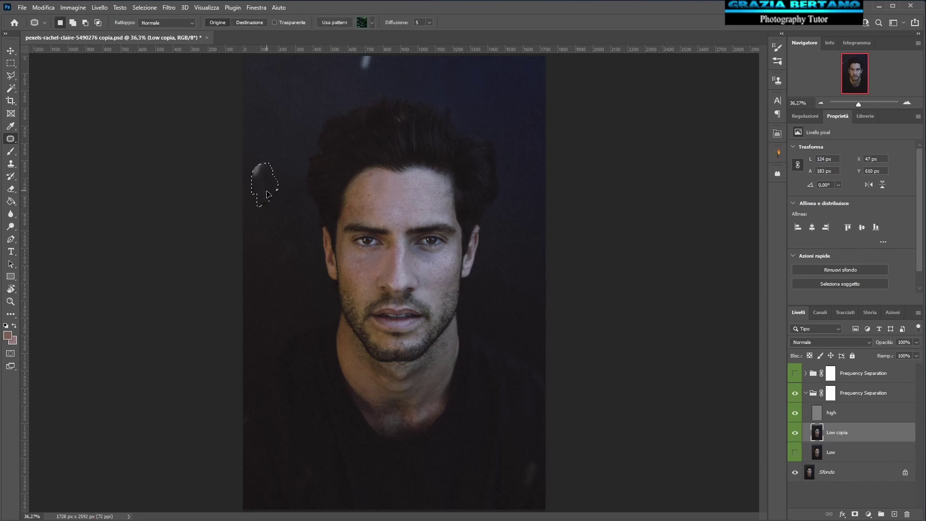
{"action": "left_click_drag", "start_coordinate": [358, 54], "coordinate": [367, 66]}
{"action": "left_click_drag", "start_coordinate": [371, 67], "coordinate": [533, 97]}
{"action": "key", "text": "ctrl+d"}
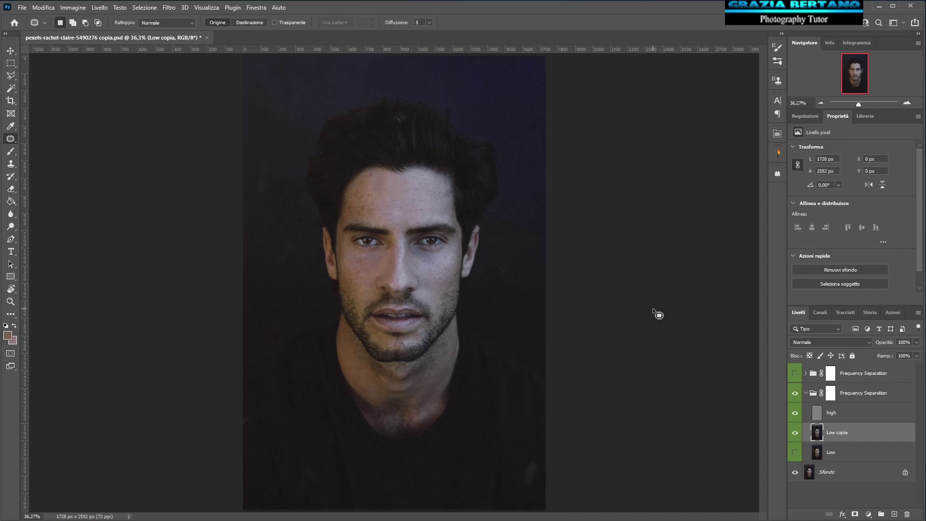